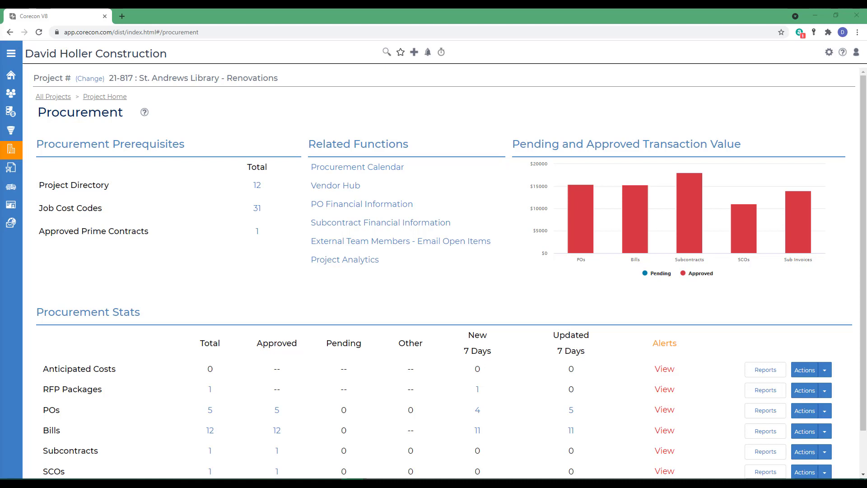
Step: Start a new subcontract entered manually from the Subcontracts actions
{"action": "mouse_move", "coordinate": [18, 152]}
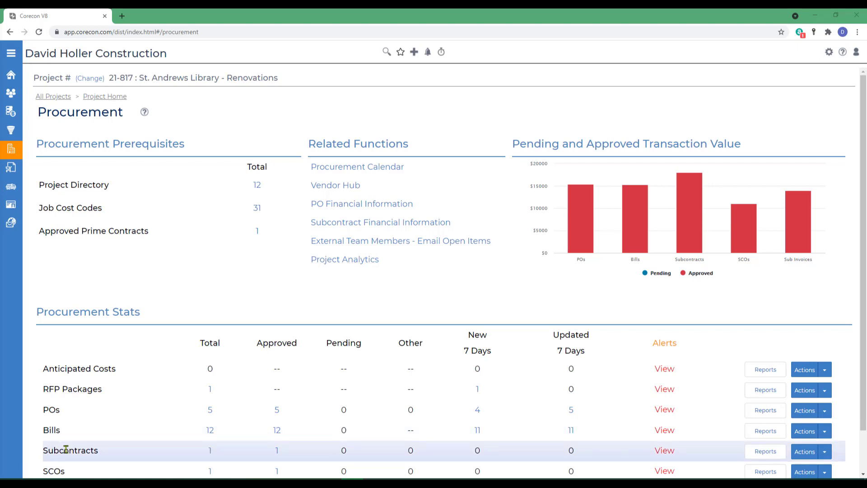
{"action": "left_click", "coordinate": [824, 451]}
{"action": "scroll", "coordinate": [768, 406], "scroll_direction": "down", "scroll_amount": 3}
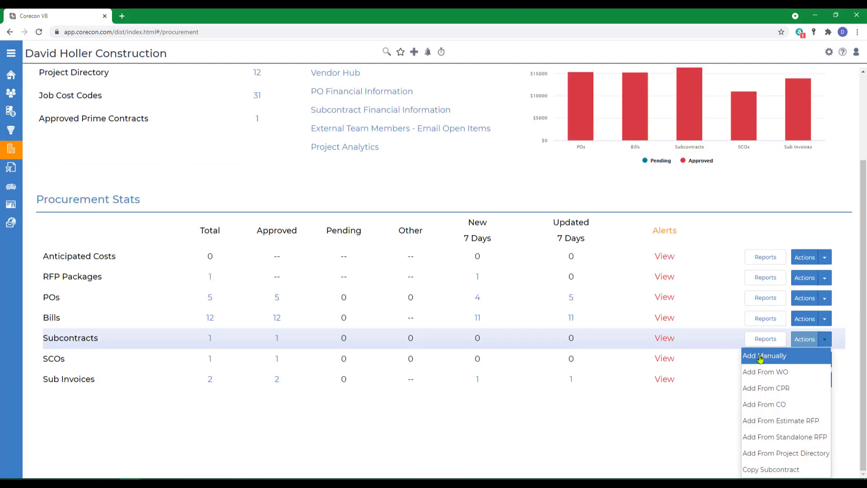
{"action": "left_click", "coordinate": [760, 357]}
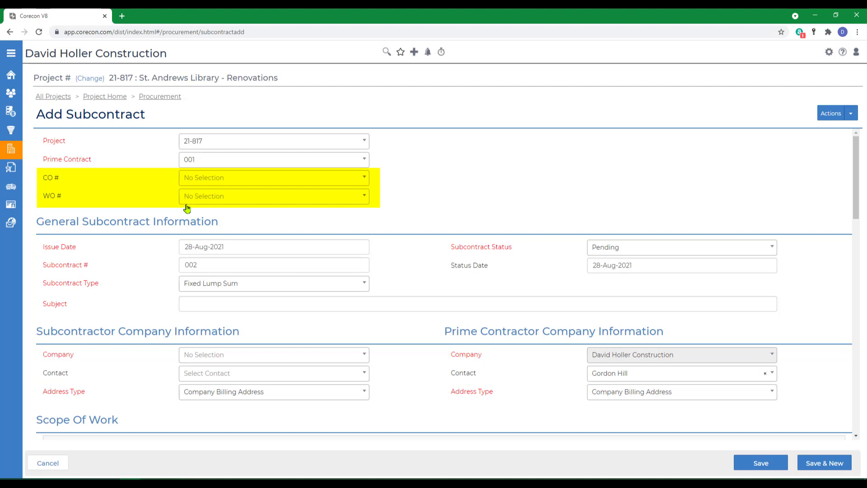
Step: Set issue date 04-Aug-2021, Fixed Lump Sum type, and status Approved dated 07-Aug-2021
{"action": "left_click", "coordinate": [243, 246]}
{"action": "left_click", "coordinate": [236, 300]}
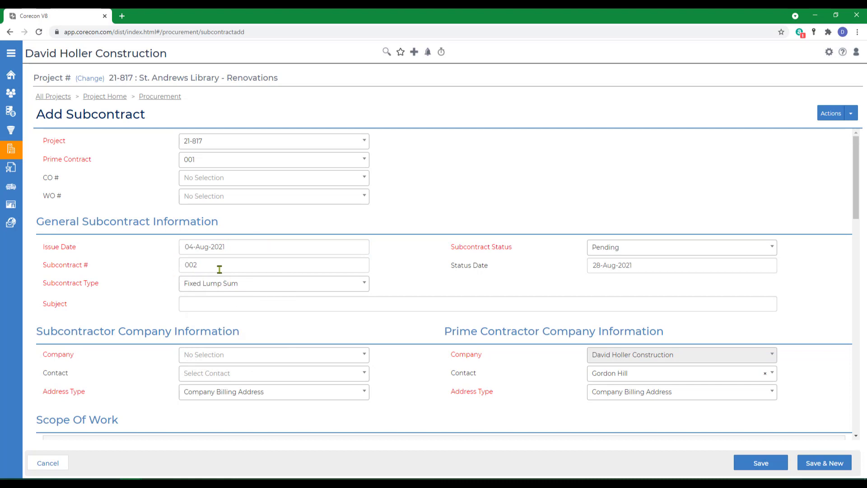
{"action": "left_click", "coordinate": [241, 285]}
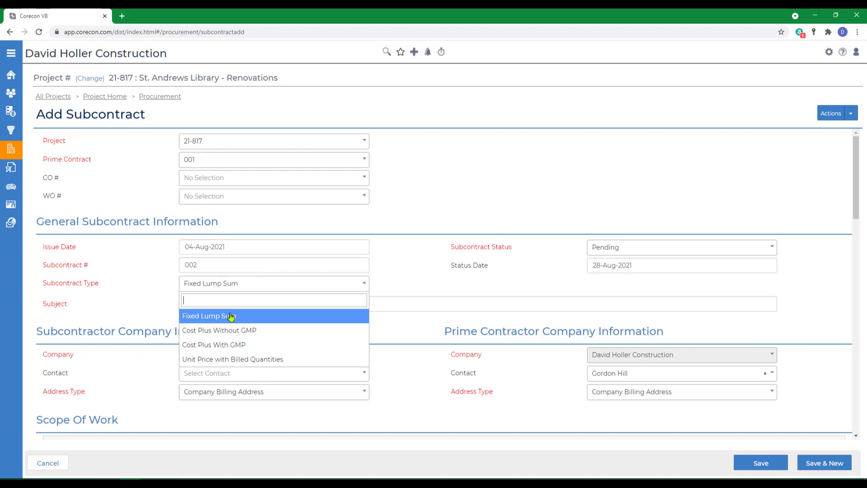
{"action": "left_click", "coordinate": [212, 315]}
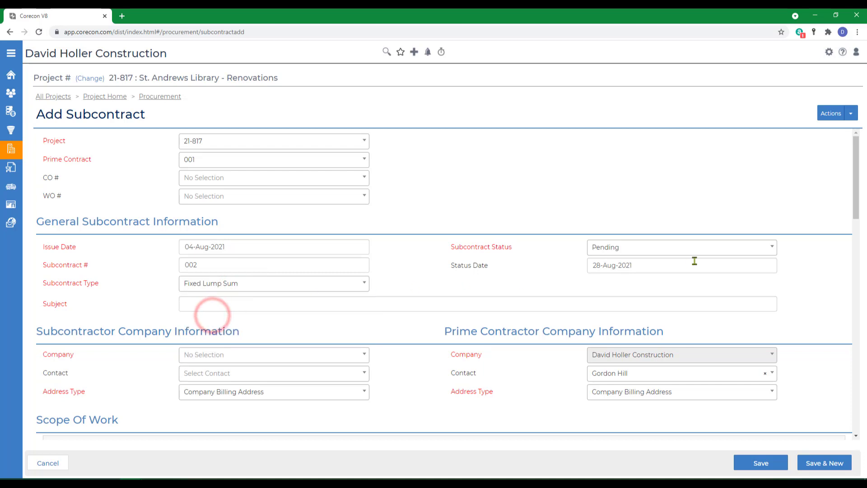
{"action": "left_click", "coordinate": [656, 253]}
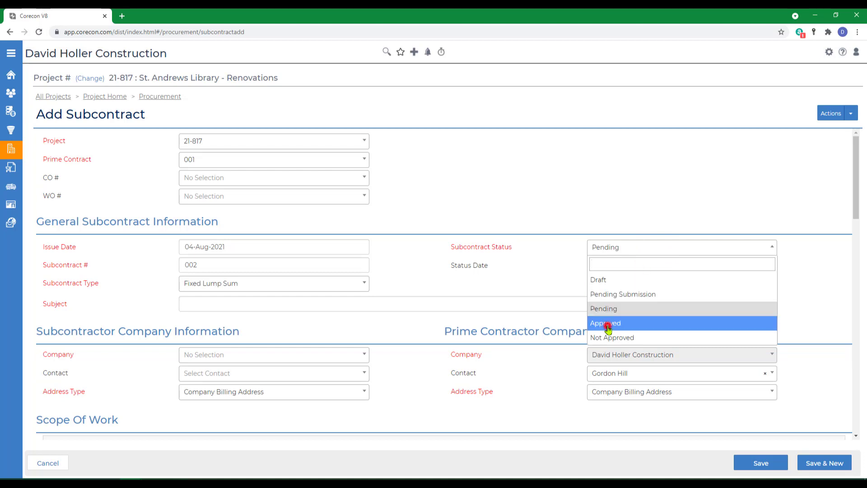
{"action": "left_click", "coordinate": [605, 322]}
{"action": "left_click", "coordinate": [642, 265]}
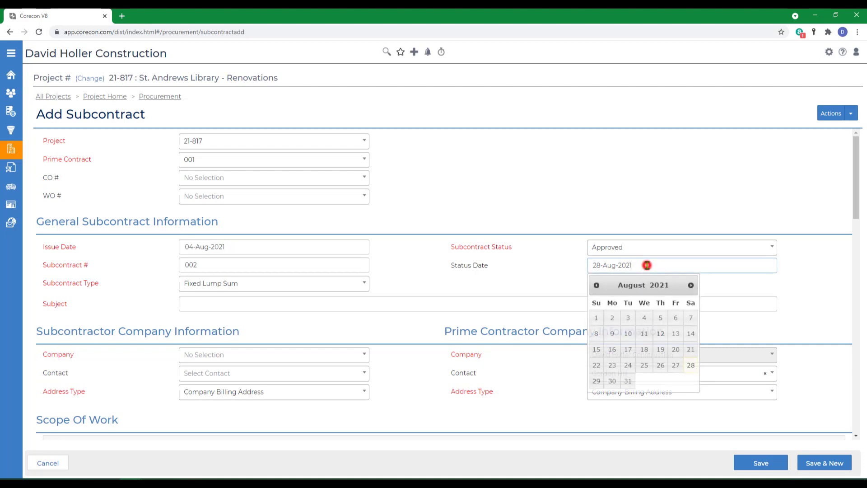
{"action": "left_click", "coordinate": [688, 318]}
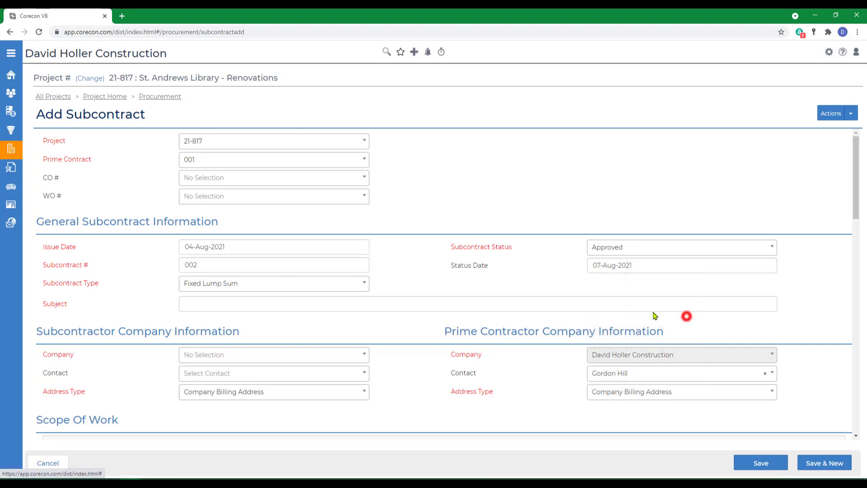
Step: Enter subject 'Furnish and Install all Doors & Hardware' with Pinnacle Specialties, Inc and a contact
{"action": "left_click", "coordinate": [197, 300]}
{"action": "type", "text": "F"}
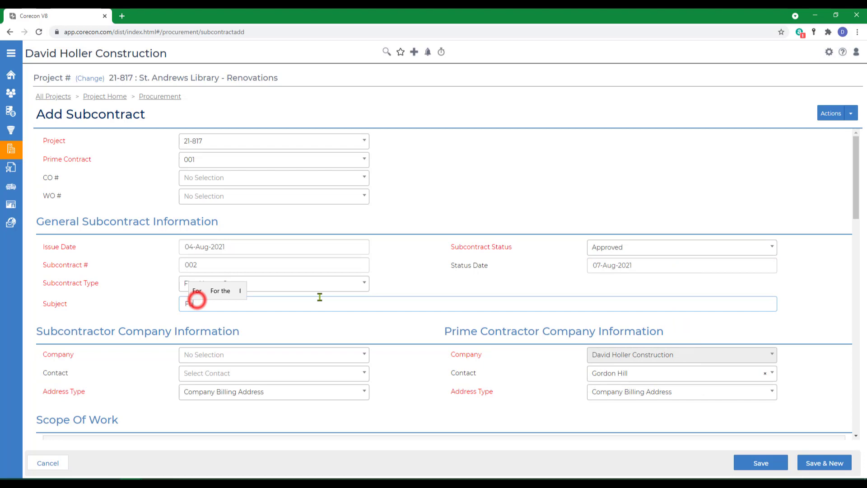
{"action": "type", "text": "urnish"}
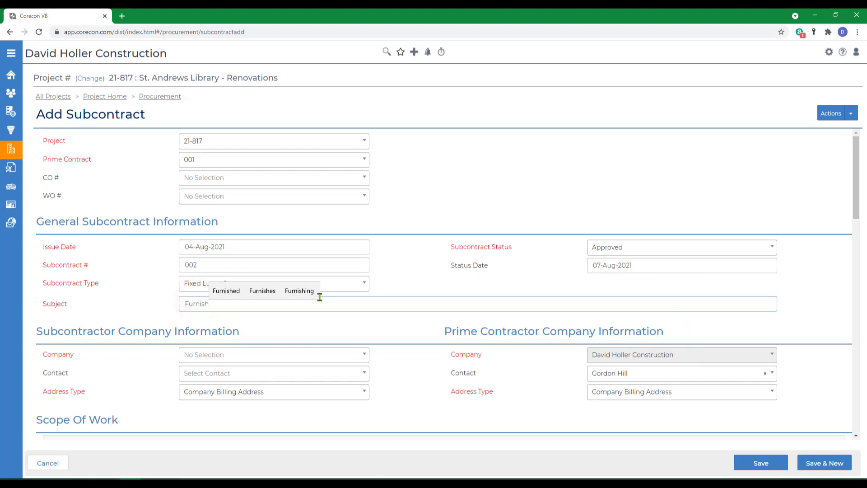
{"action": "type", "text": " and Install all"}
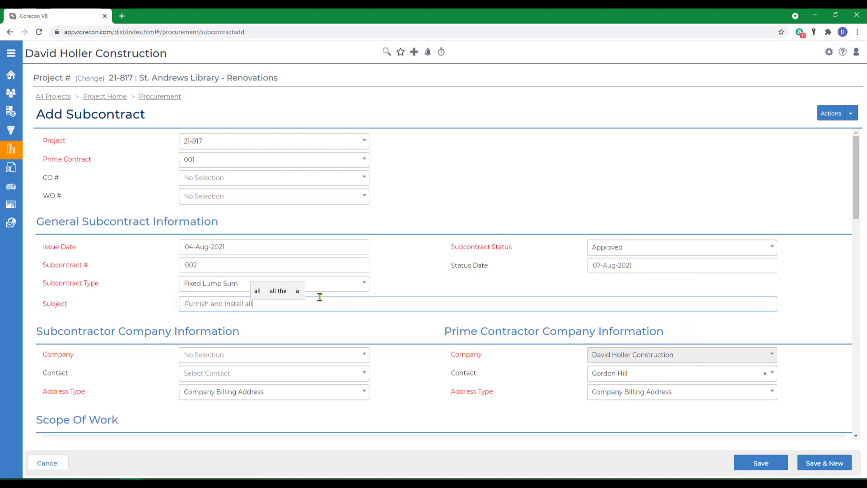
{"action": "type", "text": " Doors & Hardware"}
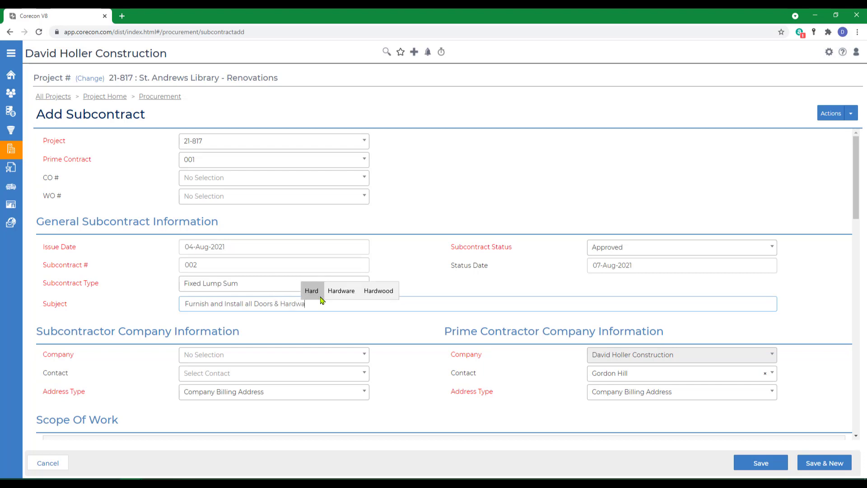
{"action": "left_click", "coordinate": [208, 354]}
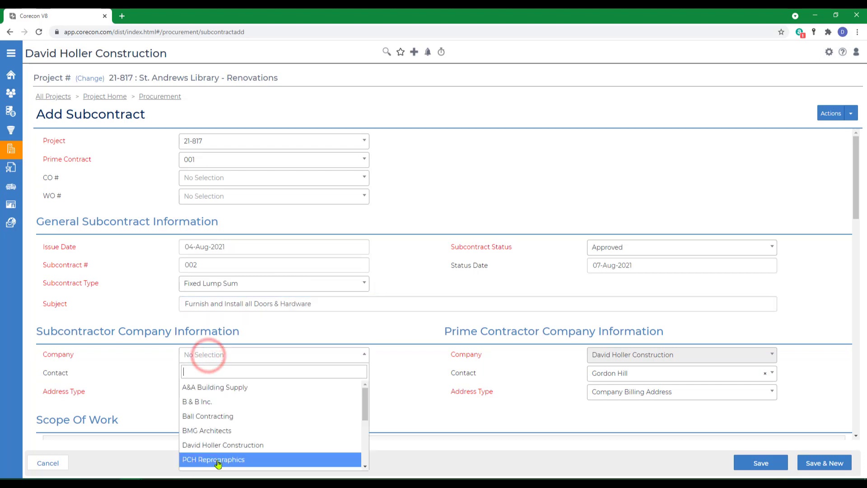
{"action": "left_click", "coordinate": [219, 355]}
{"action": "left_click", "coordinate": [219, 353]}
{"action": "scroll", "coordinate": [276, 419], "scroll_direction": "down", "scroll_amount": 5}
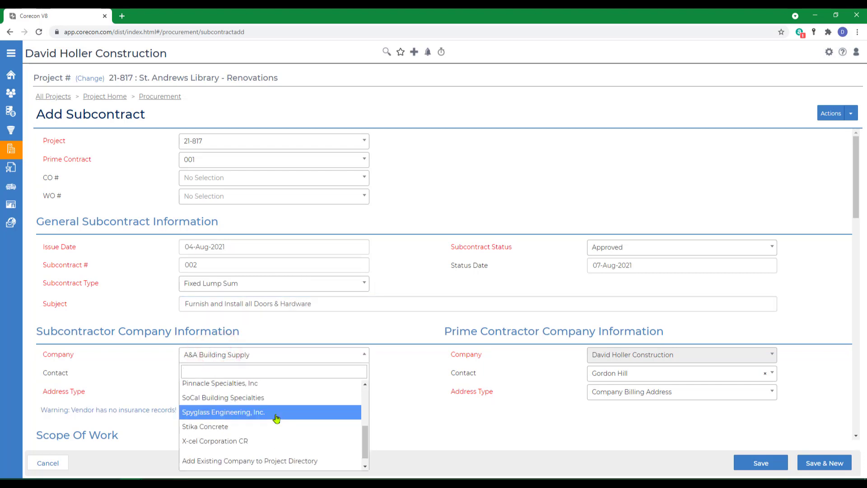
{"action": "left_click", "coordinate": [222, 383]}
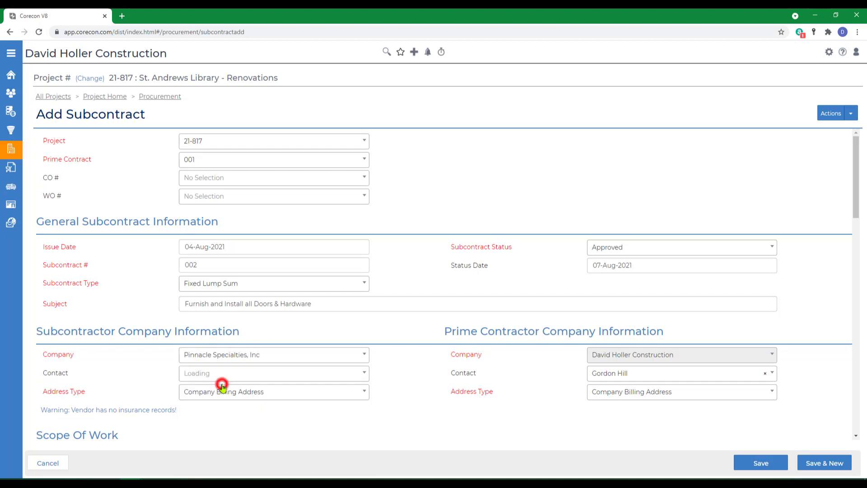
{"action": "left_click", "coordinate": [190, 371]}
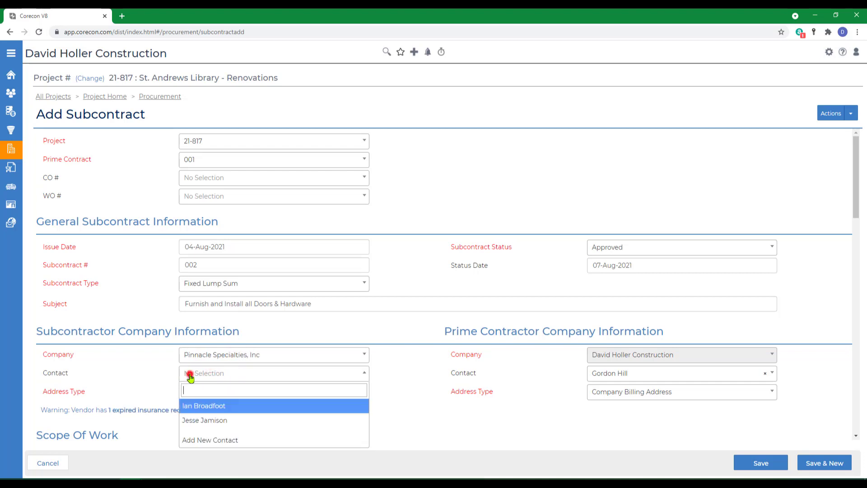
{"action": "left_click", "coordinate": [194, 422]}
Step: Copy the subject text into the Scope Of Work editor
{"action": "scroll", "coordinate": [480, 443], "scroll_direction": "down", "scroll_amount": 5}
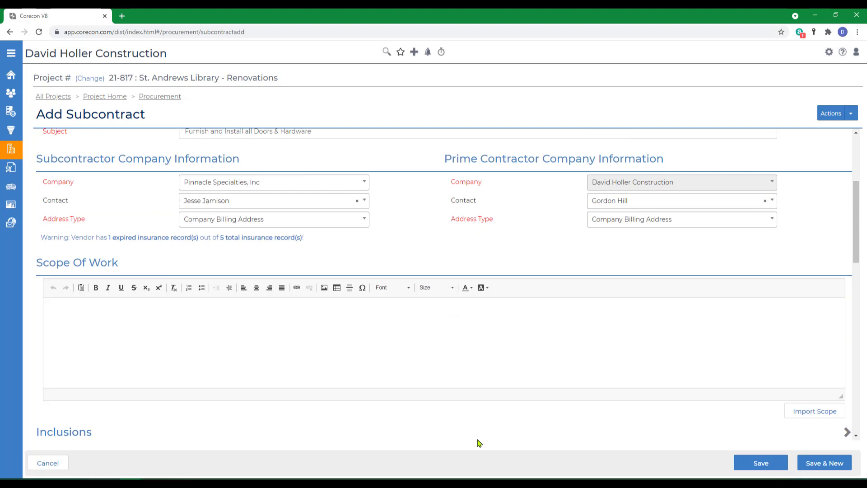
{"action": "left_click", "coordinate": [141, 302]}
{"action": "scroll", "coordinate": [261, 314], "scroll_direction": "up", "scroll_amount": 5}
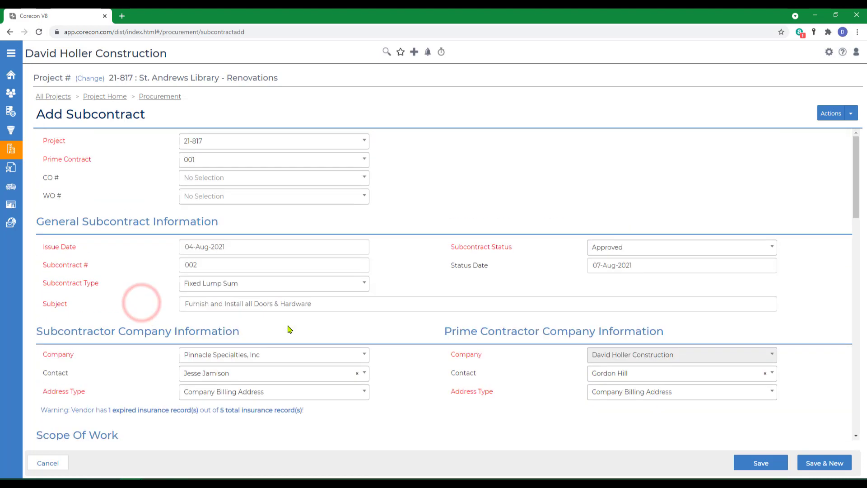
{"action": "left_click_drag", "start_coordinate": [342, 306], "coordinate": [185, 307]}
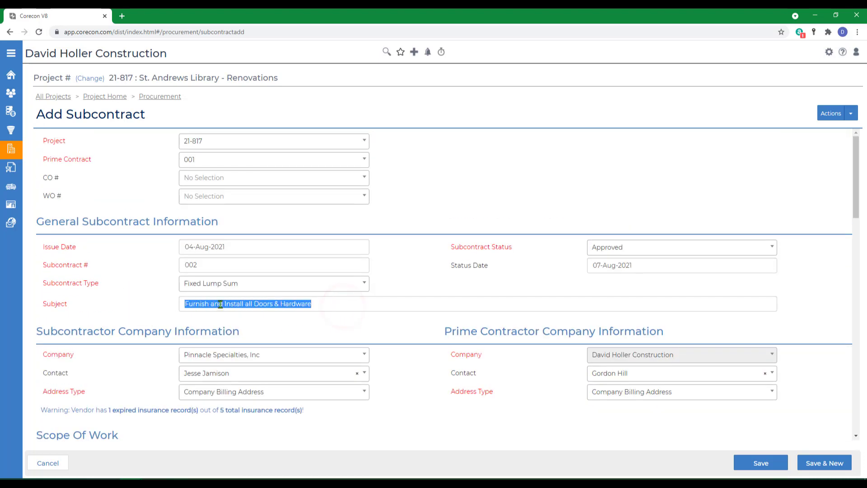
{"action": "right_click", "coordinate": [220, 303]}
{"action": "left_click", "coordinate": [244, 338]}
{"action": "scroll", "coordinate": [244, 336], "scroll_direction": "down", "scroll_amount": 7}
{"action": "scroll", "coordinate": [114, 198], "scroll_direction": "up", "scroll_amount": 2}
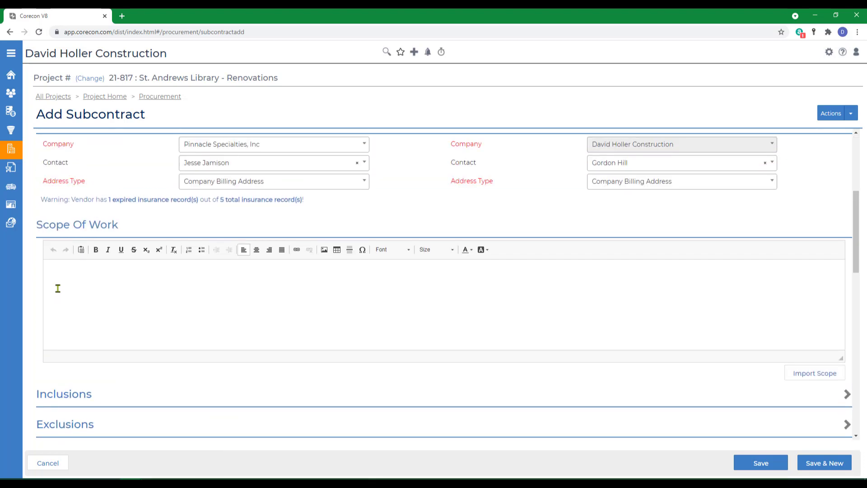
{"action": "right_click", "coordinate": [57, 269]}
{"action": "left_click", "coordinate": [80, 339]}
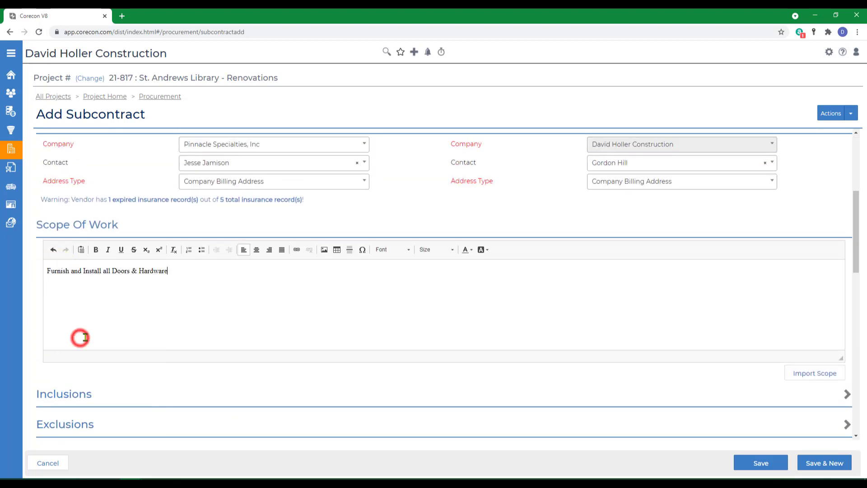
{"action": "scroll", "coordinate": [594, 384], "scroll_direction": "down", "scroll_amount": 2}
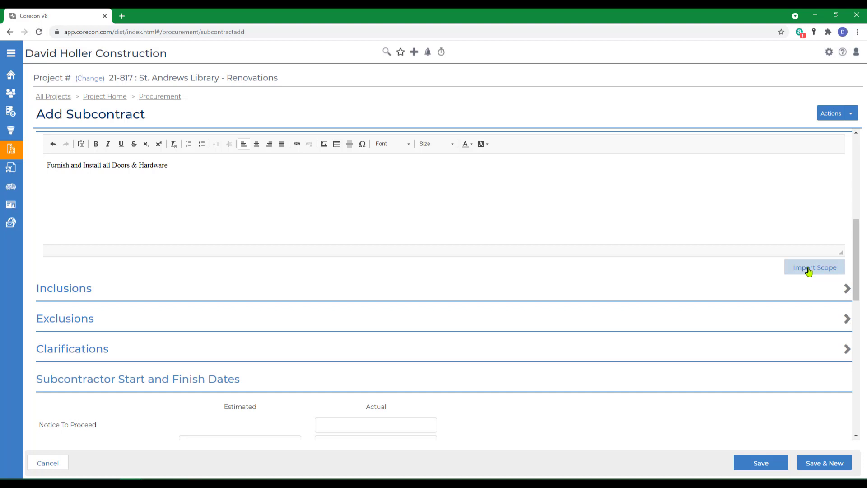
{"action": "left_click", "coordinate": [808, 269]}
{"action": "left_click", "coordinate": [440, 96]}
{"action": "left_click", "coordinate": [411, 201]}
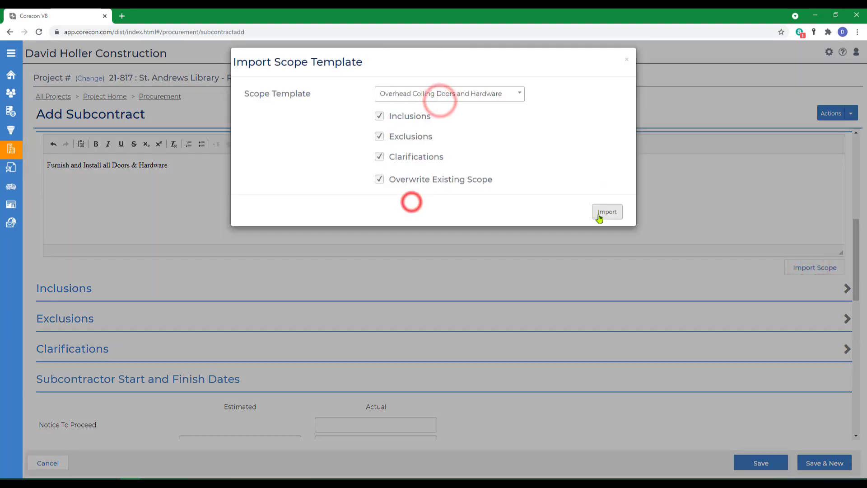
{"action": "left_click", "coordinate": [599, 215]}
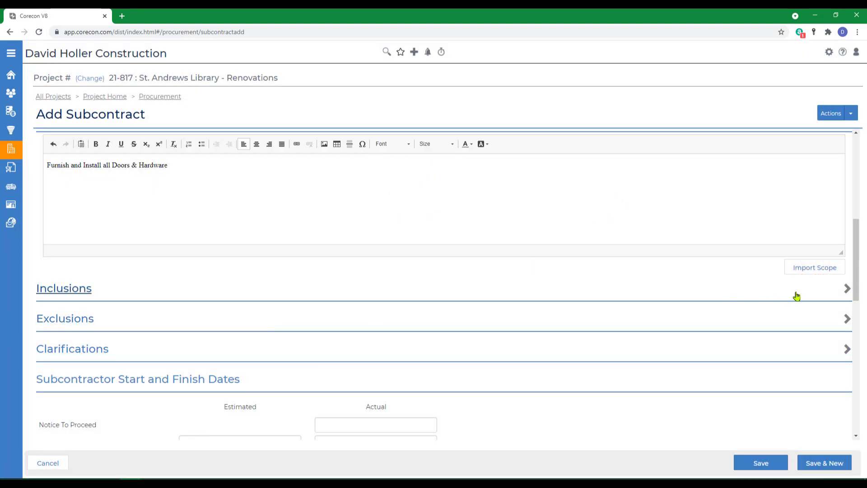
{"action": "left_click", "coordinate": [846, 289]}
{"action": "left_click", "coordinate": [847, 290]}
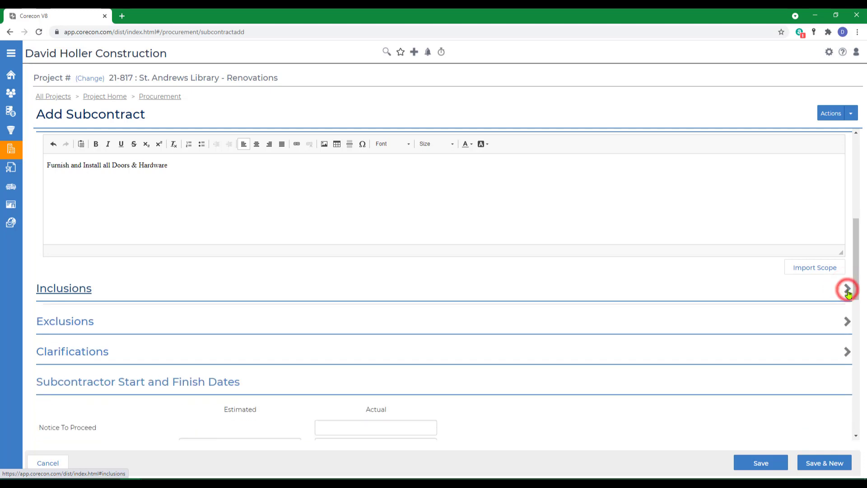
{"action": "left_click", "coordinate": [847, 316]}
{"action": "left_click", "coordinate": [848, 318]}
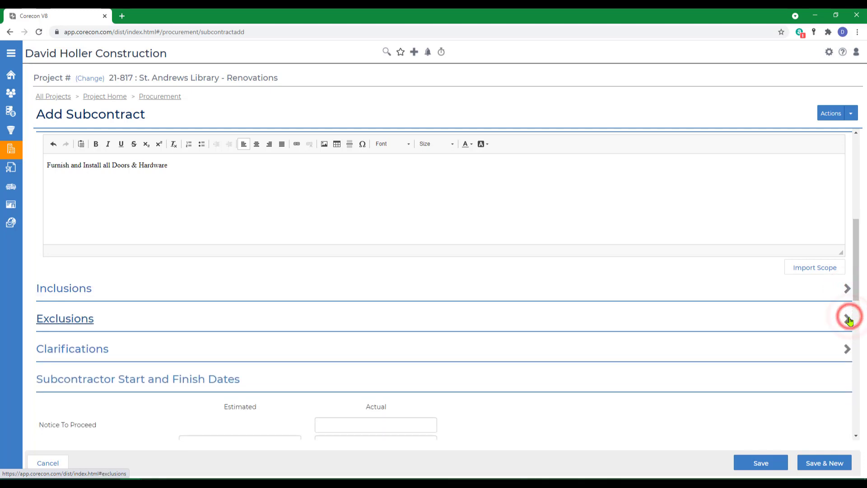
{"action": "scroll", "coordinate": [848, 319], "scroll_direction": "down", "scroll_amount": 2}
{"action": "left_click", "coordinate": [845, 248]}
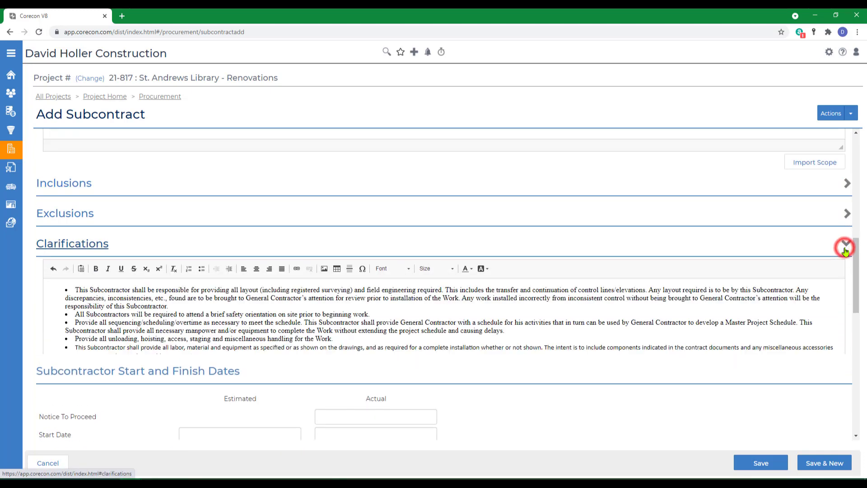
{"action": "left_click", "coordinate": [846, 248]}
{"action": "scroll", "coordinate": [702, 325], "scroll_direction": "down", "scroll_amount": 4}
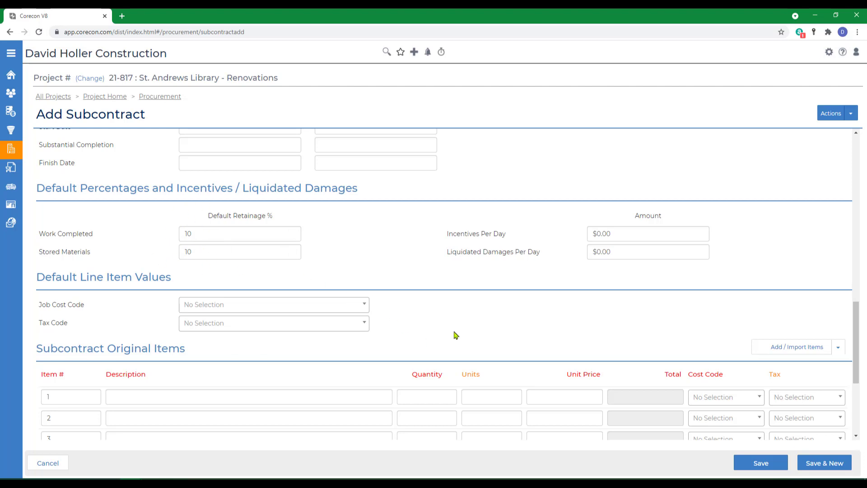
Step: Paste the scope into line items 1 and 2, trimming them to Doors and Hardware
{"action": "scroll", "coordinate": [455, 334], "scroll_direction": "down", "scroll_amount": 2}
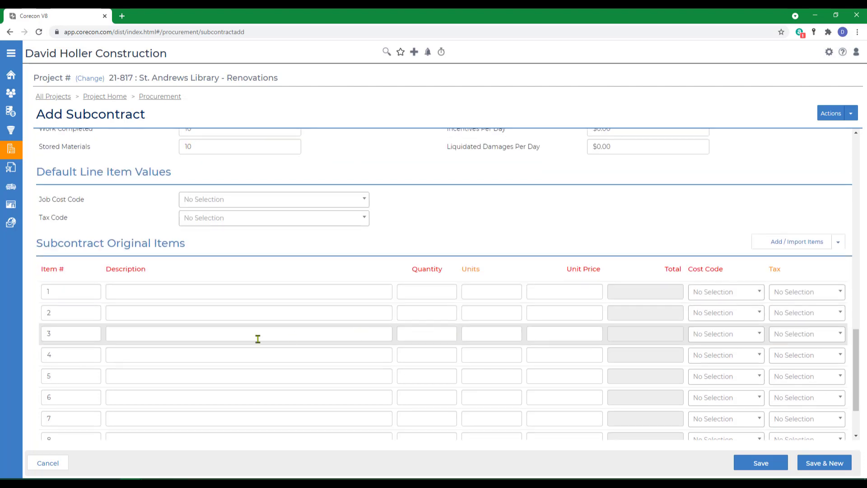
{"action": "left_click", "coordinate": [167, 290]}
{"action": "right_click", "coordinate": [166, 289]}
{"action": "left_click", "coordinate": [180, 362]}
{"action": "left_click", "coordinate": [135, 311]}
{"action": "right_click", "coordinate": [136, 311]}
{"action": "left_click", "coordinate": [159, 377]}
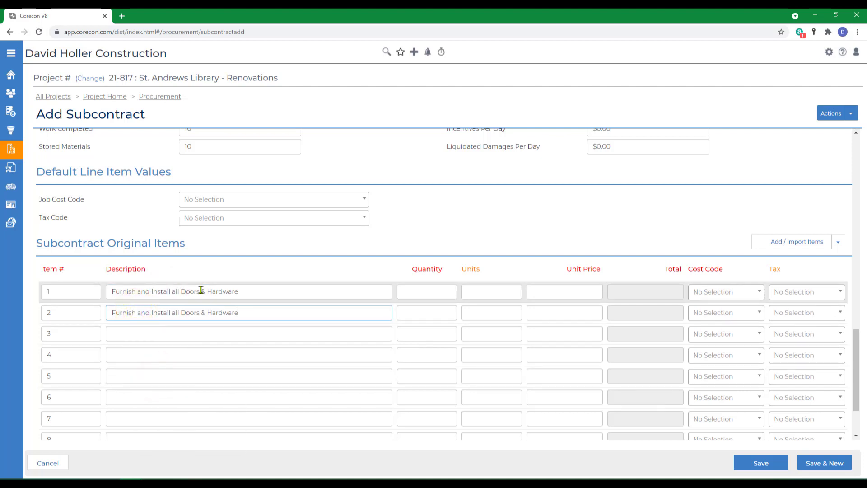
{"action": "left_click_drag", "start_coordinate": [200, 291], "coordinate": [260, 289]}
{"action": "key", "text": "Delete"}
{"action": "left_click_drag", "start_coordinate": [181, 313], "coordinate": [207, 312]}
{"action": "key", "text": "Delete"}
{"action": "left_click", "coordinate": [424, 291]}
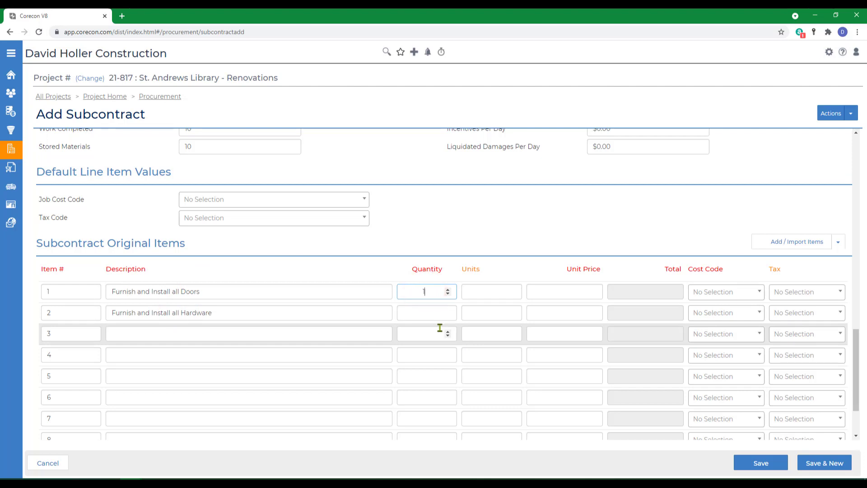
Step: Give the Doors item units LS, unit price $15,800 and cost code 08 14 00
{"action": "key", "text": "Tab"}
{"action": "type", "text": "LS"}
{"action": "key", "text": "Tab"}
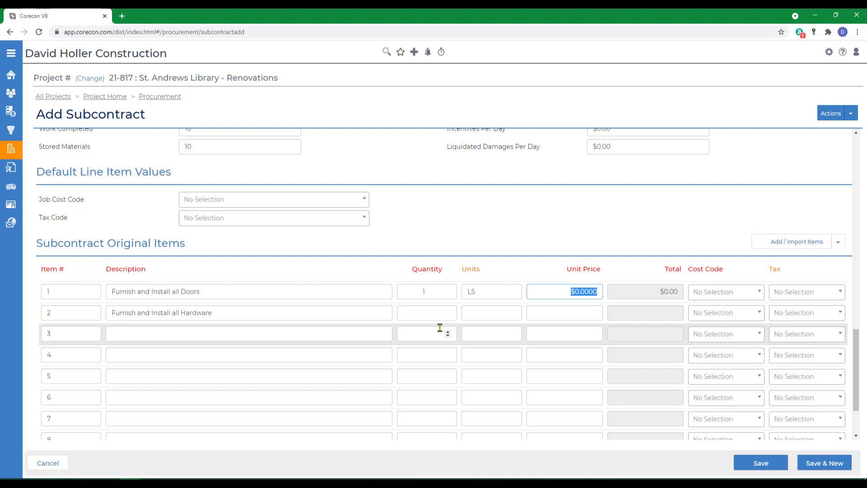
{"action": "key", "text": "Tab"}
{"action": "left_click", "coordinate": [713, 292]}
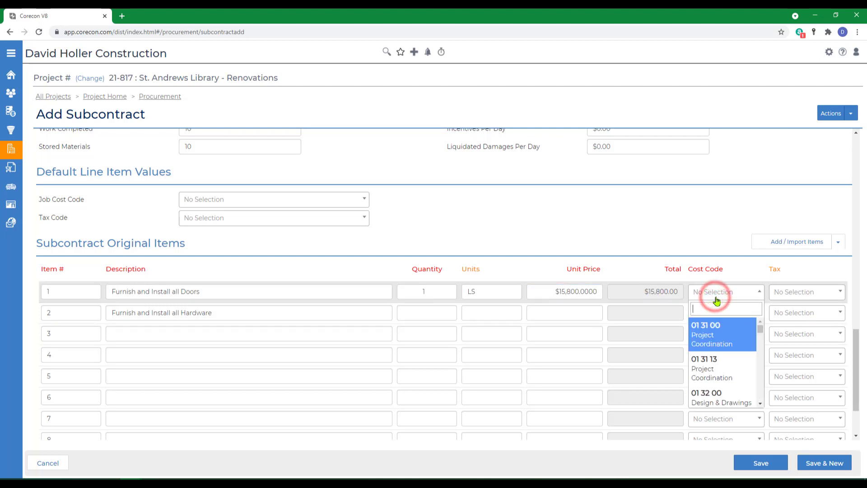
{"action": "type", "text": "do"}
{"action": "left_click", "coordinate": [717, 334]}
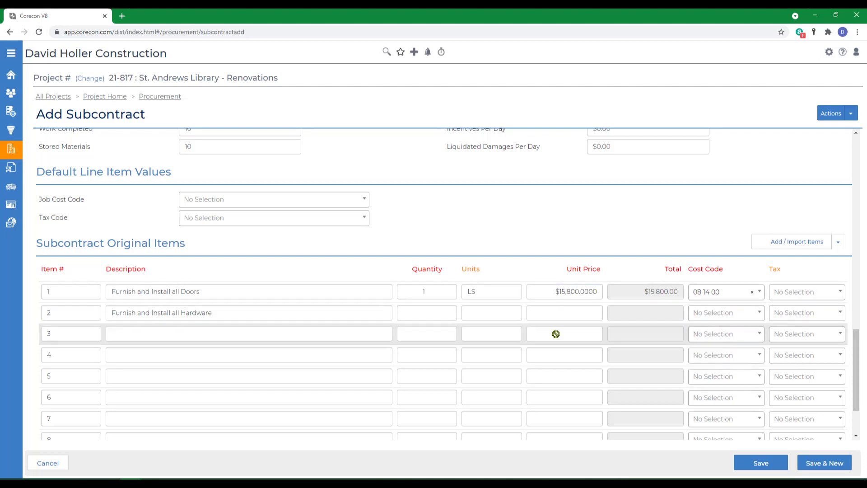
Step: Set Hardware to 1 LS at $3,500 with cost code 08 71 00, then save the subcontract
{"action": "left_click", "coordinate": [415, 313]}
{"action": "type", "text": "1"}
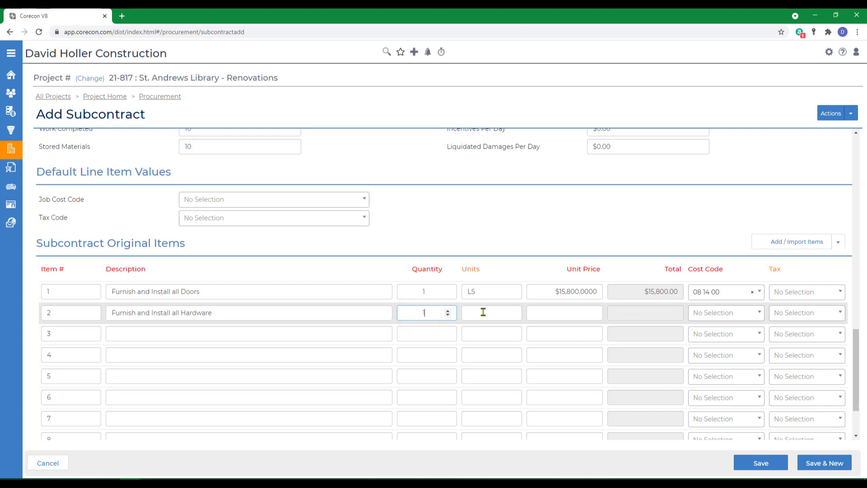
{"action": "left_click", "coordinate": [482, 312]}
{"action": "type", "text": "LS"}
{"action": "key", "text": "Tab"}
{"action": "type", "text": "3500"}
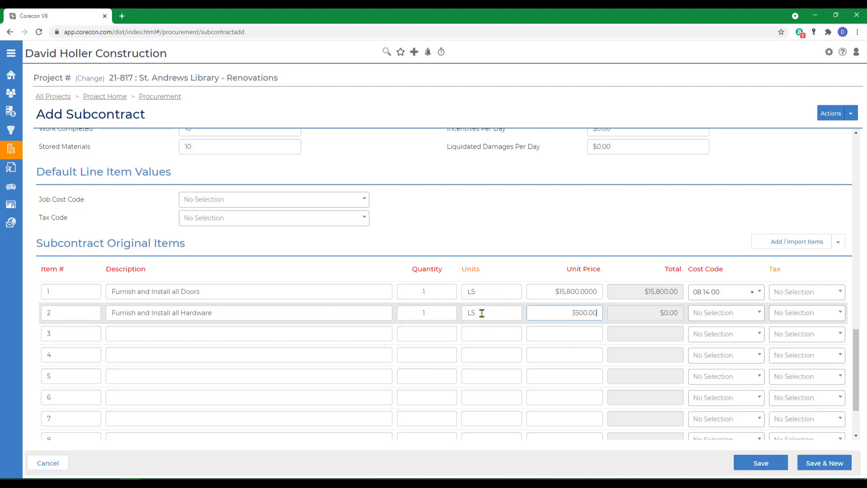
{"action": "left_click", "coordinate": [708, 312]}
{"action": "type", "text": "har"}
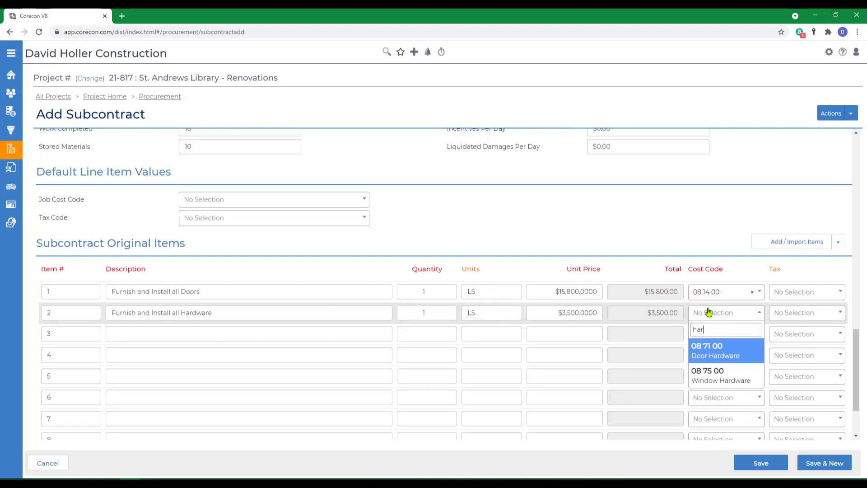
{"action": "left_click", "coordinate": [715, 350]}
{"action": "scroll", "coordinate": [836, 415], "scroll_direction": "down", "scroll_amount": 2}
{"action": "left_click", "coordinate": [760, 463]}
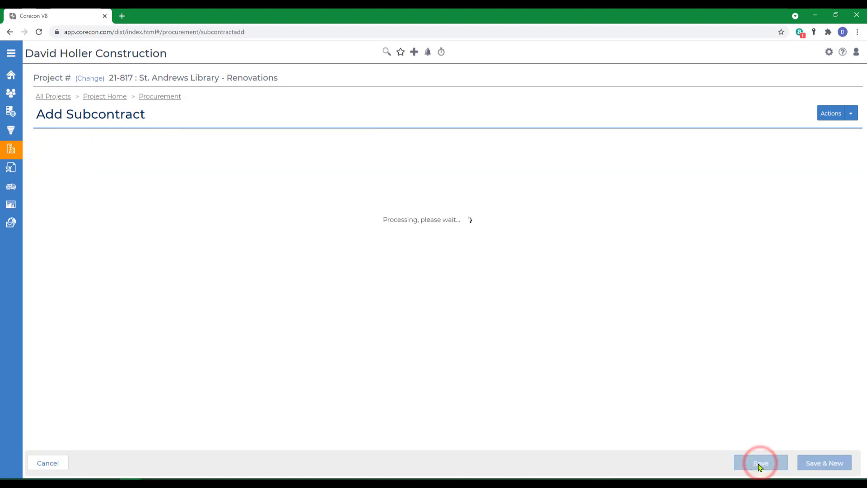
{"action": "scroll", "coordinate": [447, 360], "scroll_direction": "down", "scroll_amount": 20}
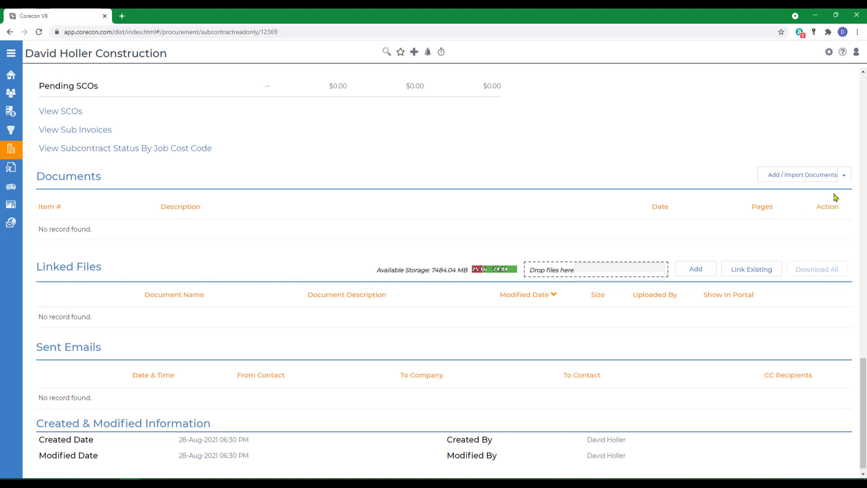
Step: Import drawing A3 into the subcontract documents
{"action": "left_click", "coordinate": [843, 180]}
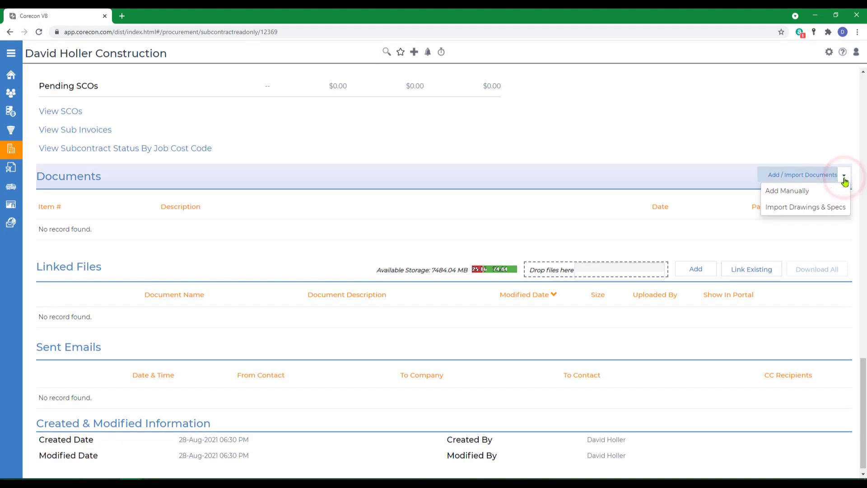
{"action": "left_click", "coordinate": [786, 208]}
{"action": "left_click", "coordinate": [380, 99]}
{"action": "left_click", "coordinate": [366, 111]}
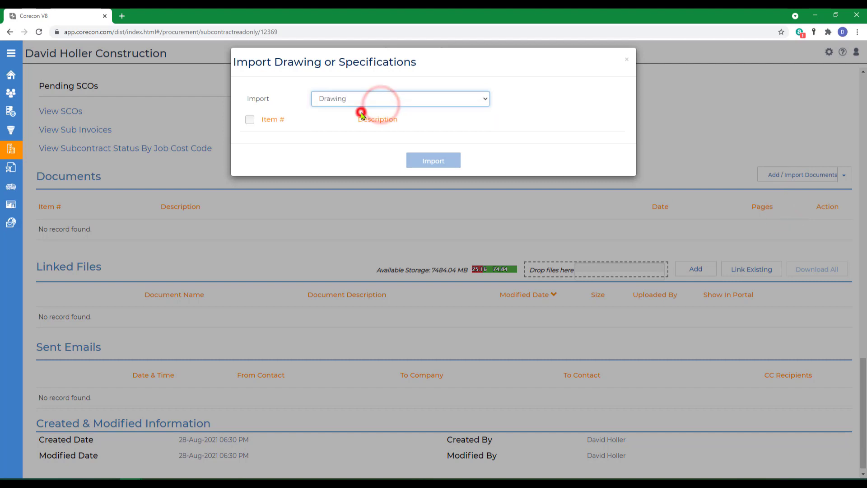
{"action": "left_click", "coordinate": [251, 142]}
{"action": "left_click", "coordinate": [433, 223]}
Step: Import the 5.1_specs specification into the subcontract documents
{"action": "left_click", "coordinate": [845, 175]}
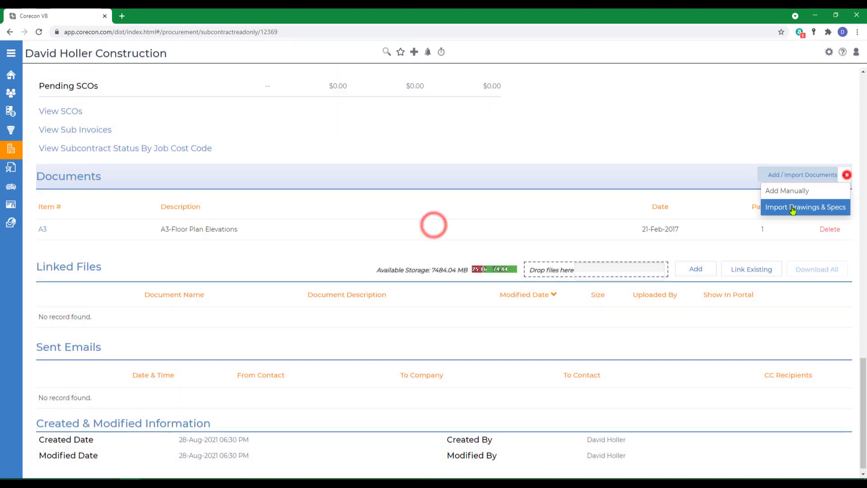
{"action": "left_click", "coordinate": [790, 208]}
{"action": "left_click", "coordinate": [316, 99]}
{"action": "left_click", "coordinate": [331, 118]}
{"action": "left_click", "coordinate": [253, 141]}
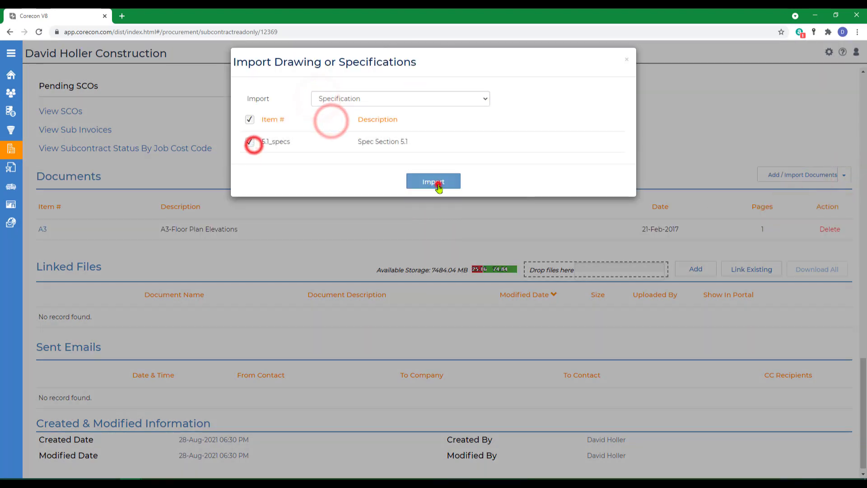
{"action": "left_click", "coordinate": [434, 182]}
Step: Link existing files 5.1_specs.pdf, A3.pdf and Adenda_No_1.pdf to the subcontract
{"action": "left_click", "coordinate": [751, 261]}
{"action": "left_click", "coordinate": [388, 111]}
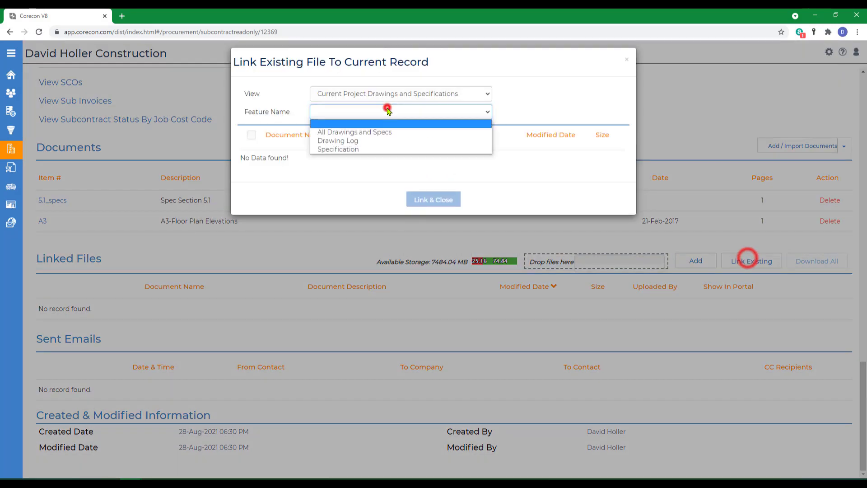
{"action": "left_click", "coordinate": [352, 131]}
{"action": "left_click", "coordinate": [251, 175]}
{"action": "left_click", "coordinate": [252, 190]}
{"action": "left_click", "coordinate": [251, 207]}
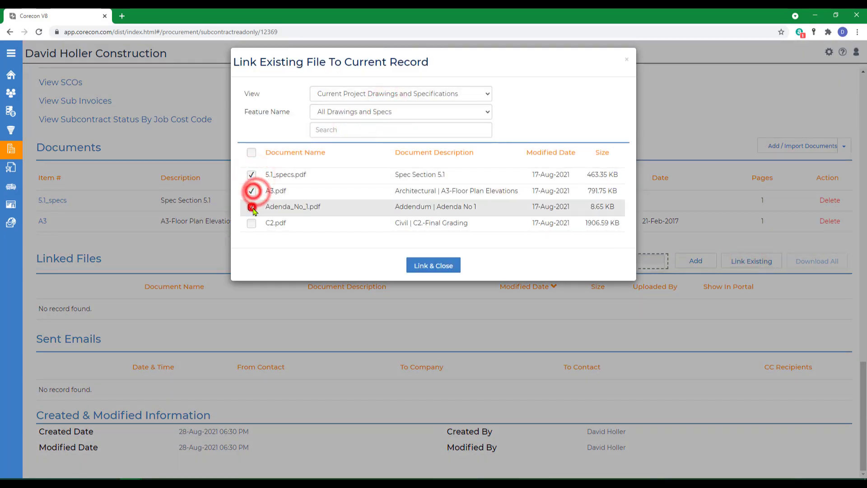
{"action": "left_click", "coordinate": [439, 270]}
{"action": "scroll", "coordinate": [650, 350], "scroll_direction": "up", "scroll_amount": 20}
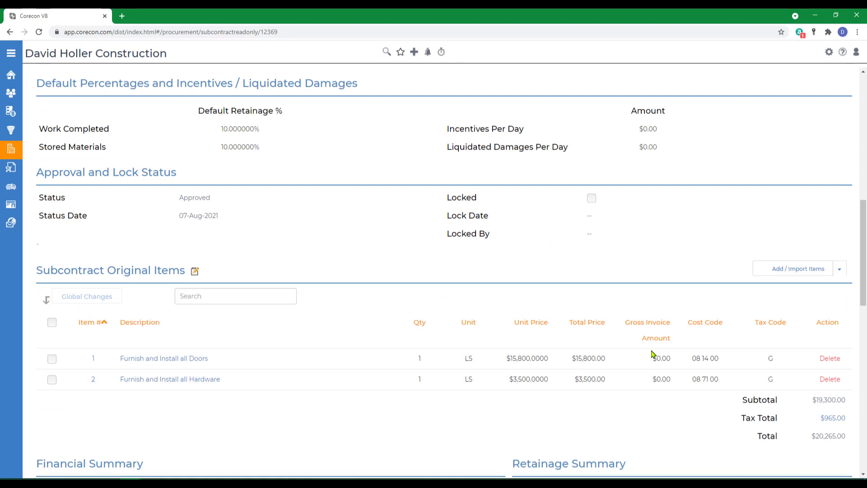
{"action": "scroll", "coordinate": [651, 353], "scroll_direction": "up", "scroll_amount": 2}
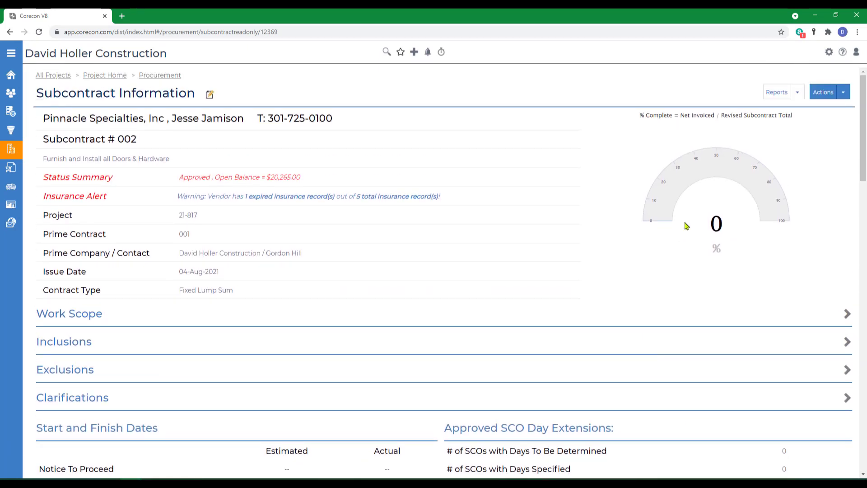
Step: Export the Subcontract Details report for subcontract 002 as PDF and scroll through both pages
{"action": "left_click", "coordinate": [797, 92]}
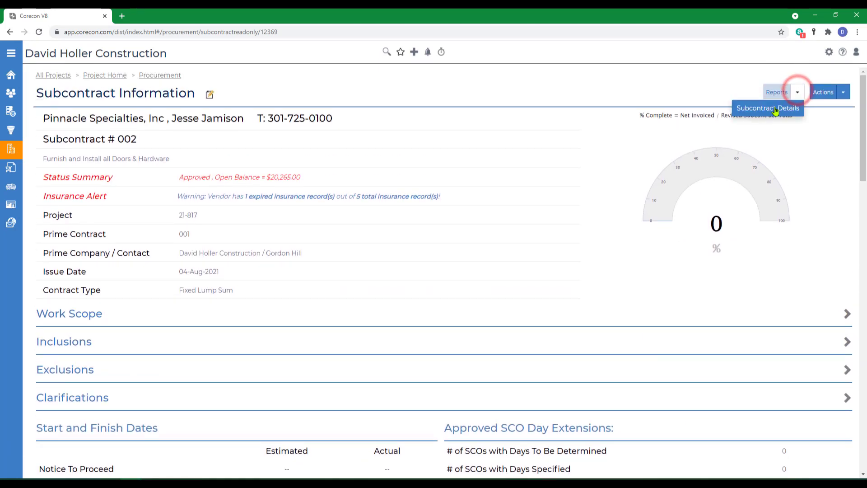
{"action": "left_click", "coordinate": [767, 111]}
{"action": "left_click", "coordinate": [437, 146]}
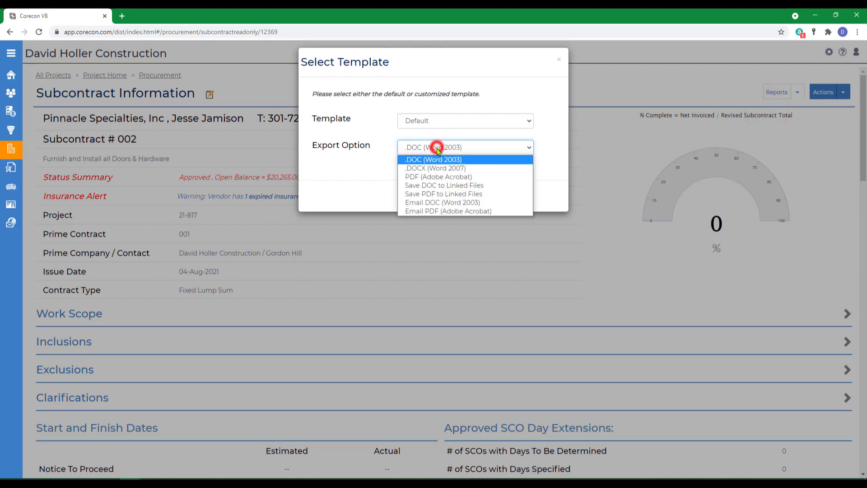
{"action": "left_click", "coordinate": [431, 176]}
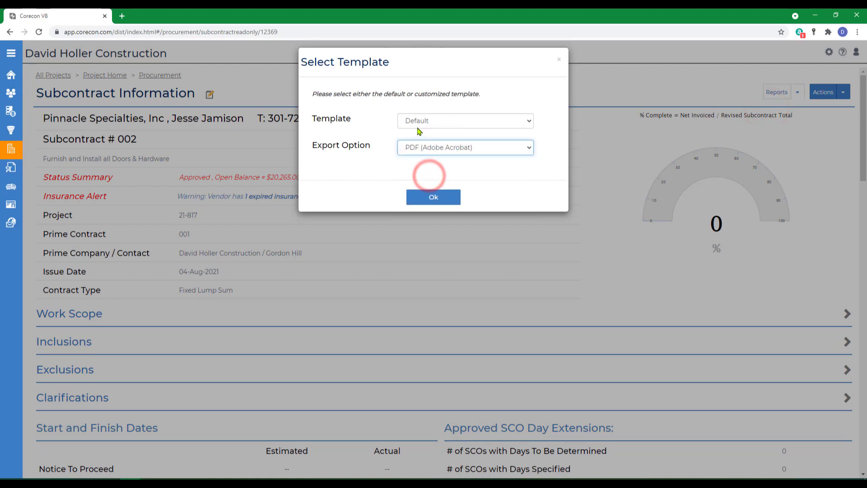
{"action": "left_click", "coordinate": [429, 195]}
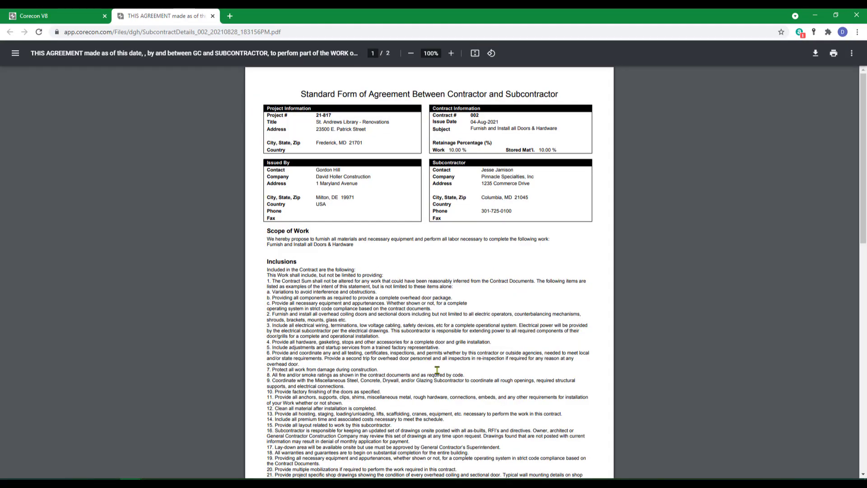
{"action": "scroll", "coordinate": [416, 293], "scroll_direction": "down", "scroll_amount": 15}
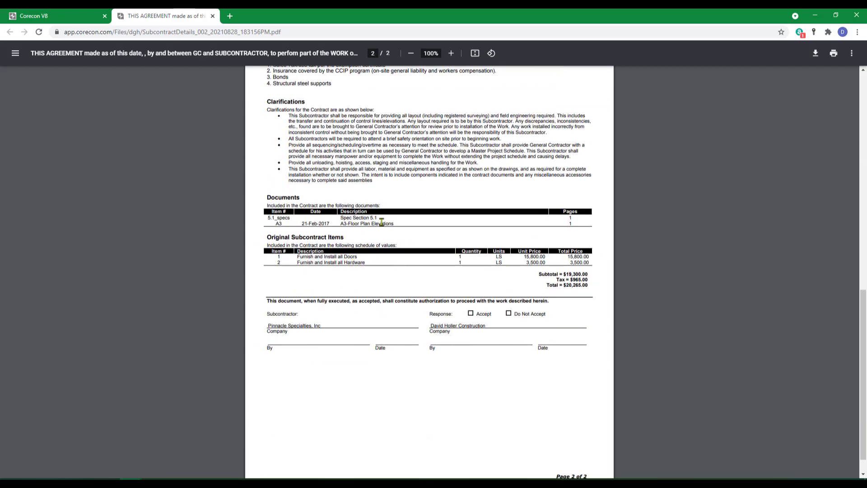
{"action": "scroll", "coordinate": [459, 400], "scroll_direction": "up", "scroll_amount": 15}
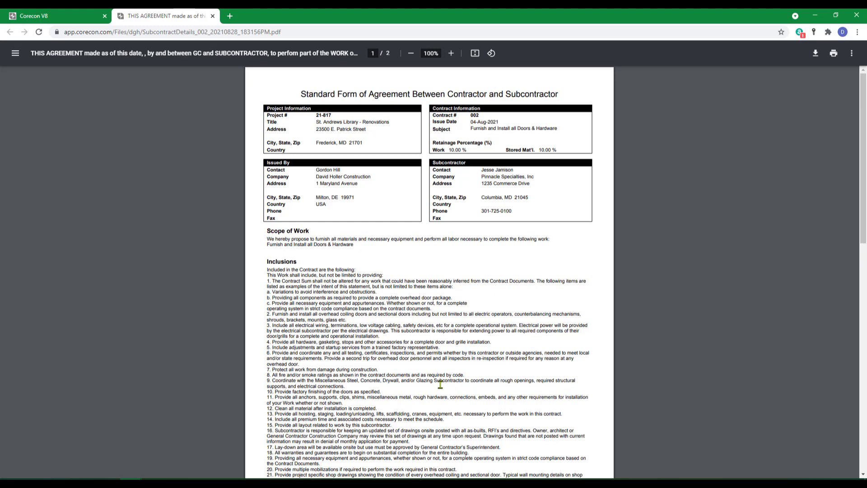
Step: Close the PDF preview tab and dismiss the Select Template dialog
{"action": "left_click", "coordinate": [212, 16]}
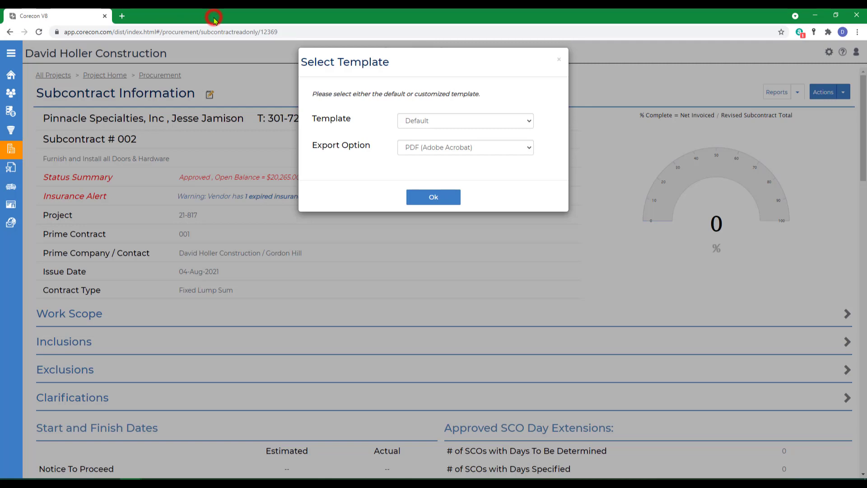
{"action": "left_click", "coordinate": [433, 147]}
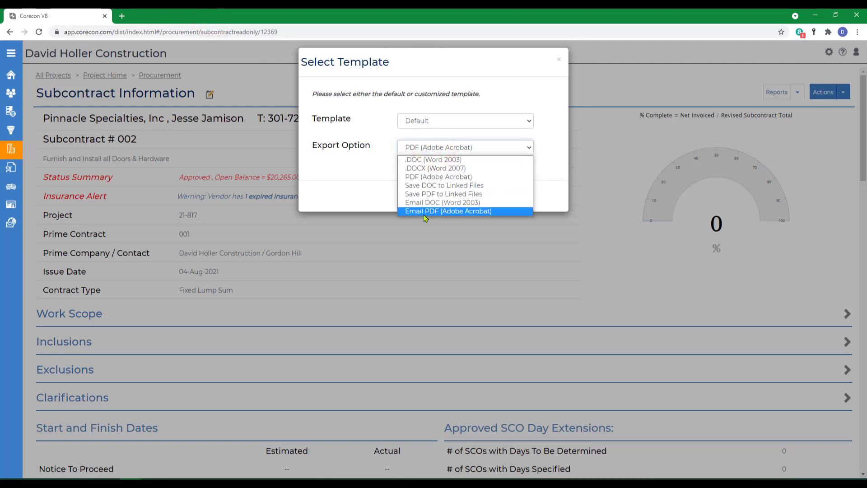
{"action": "left_click", "coordinate": [558, 59]}
{"action": "left_click", "coordinate": [558, 59]}
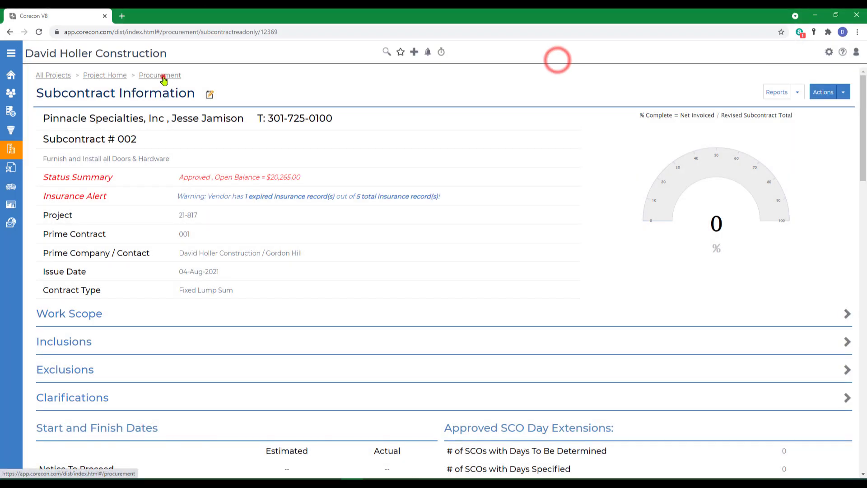
Step: Return to the Procurement overview and show the Subcontracts add options
{"action": "left_click", "coordinate": [163, 76]}
{"action": "scroll", "coordinate": [250, 383], "scroll_direction": "down", "scroll_amount": 1}
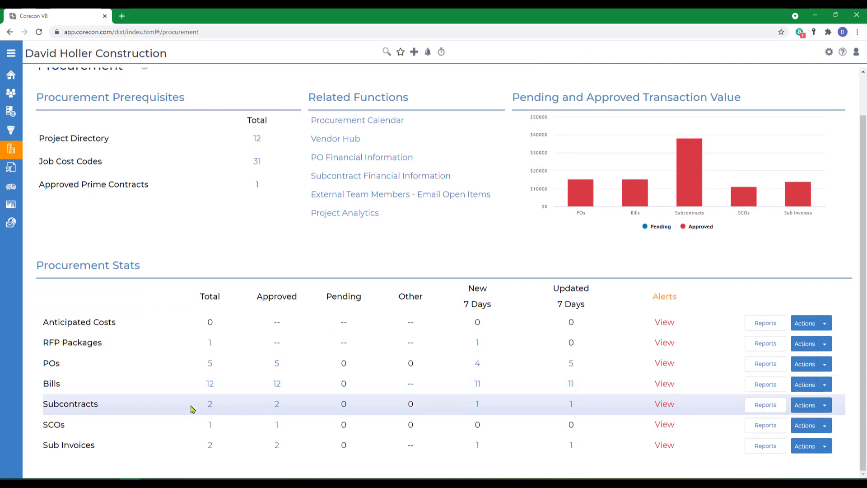
{"action": "left_click", "coordinate": [823, 406]}
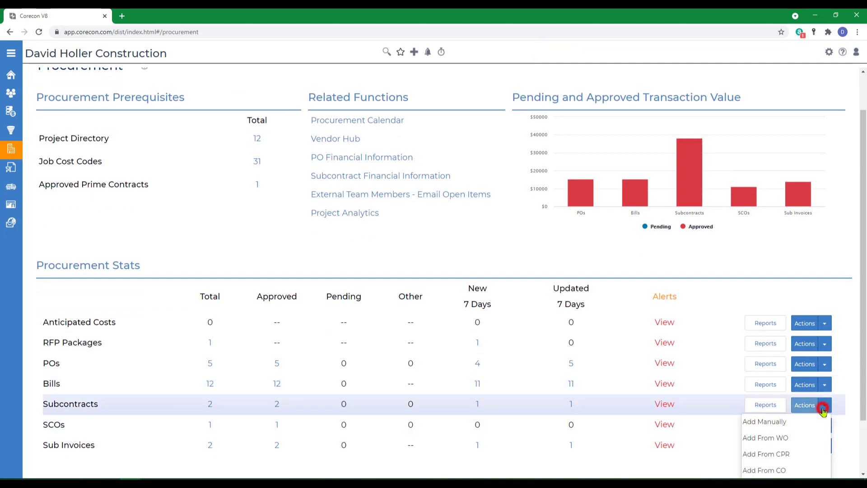
{"action": "scroll", "coordinate": [822, 409], "scroll_direction": "down", "scroll_amount": 1}
{"action": "scroll", "coordinate": [823, 411], "scroll_direction": "down", "scroll_amount": 1}
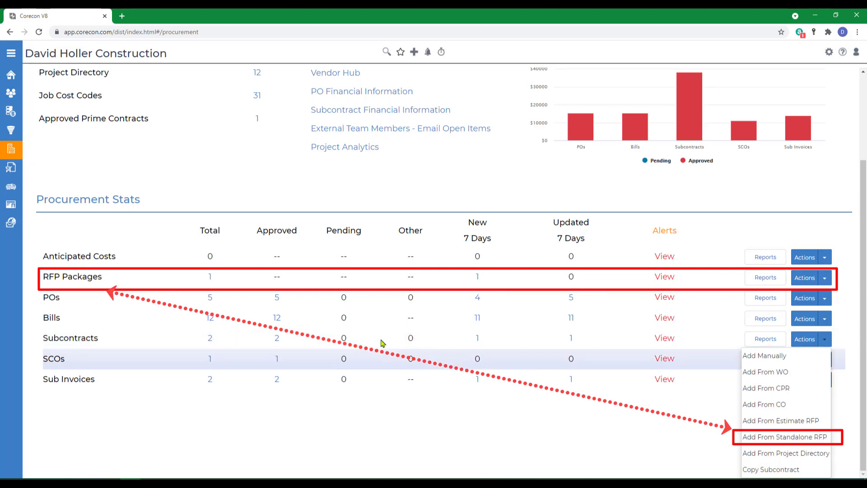
Step: Open RFP package 001 Earth Work & Utilities and review its Inclusions, Exclusions and Clarifications
{"action": "left_click", "coordinate": [210, 277]}
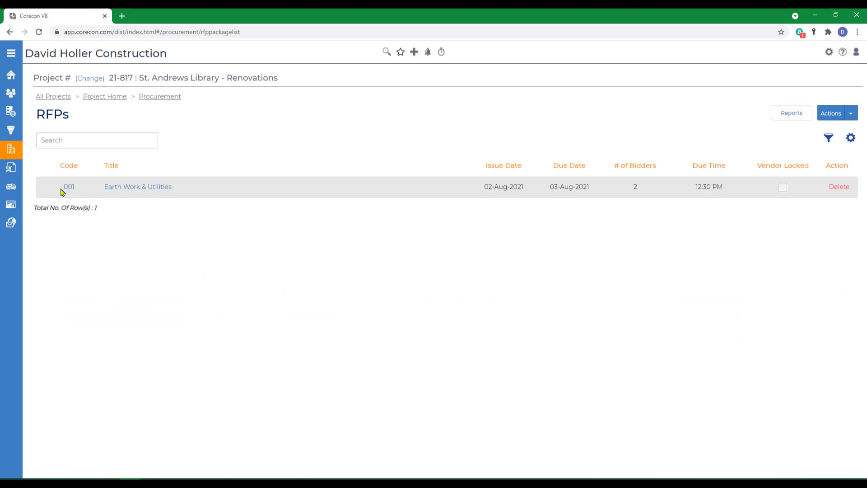
{"action": "left_click", "coordinate": [65, 190]}
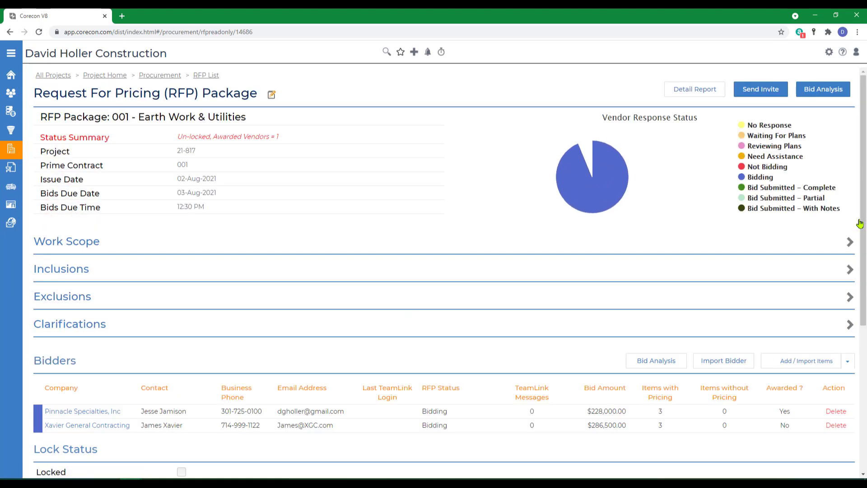
{"action": "left_click", "coordinate": [849, 279]}
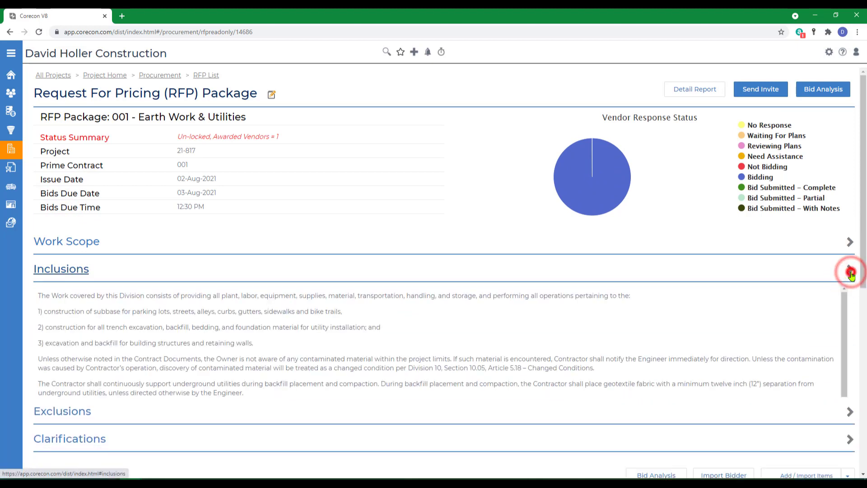
{"action": "left_click", "coordinate": [849, 277]}
{"action": "left_click", "coordinate": [849, 297]}
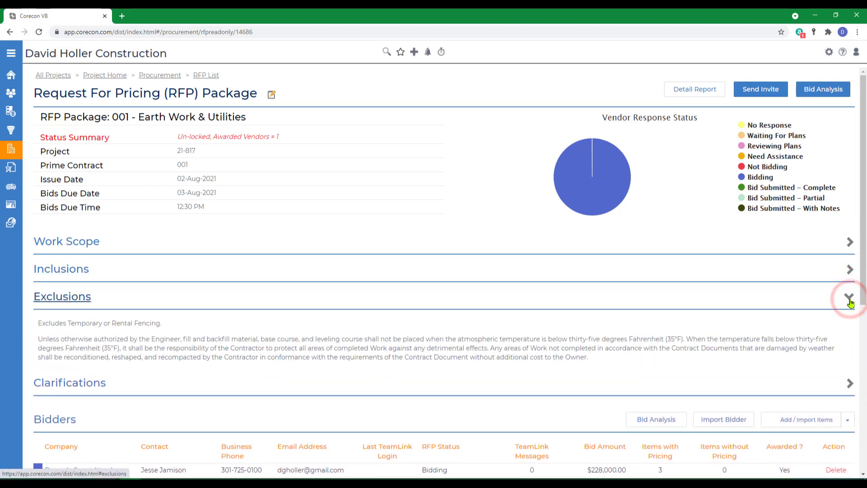
{"action": "left_click", "coordinate": [850, 298]}
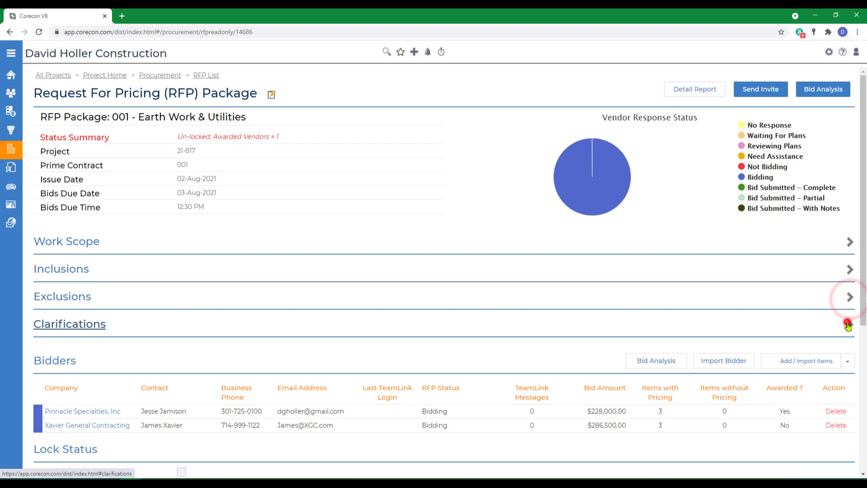
{"action": "left_click", "coordinate": [847, 324]}
{"action": "left_click", "coordinate": [847, 324]}
Step: Lock RFP package 001, confirm, and return to the Procurement overview
{"action": "scroll", "coordinate": [718, 378], "scroll_direction": "down", "scroll_amount": 5}
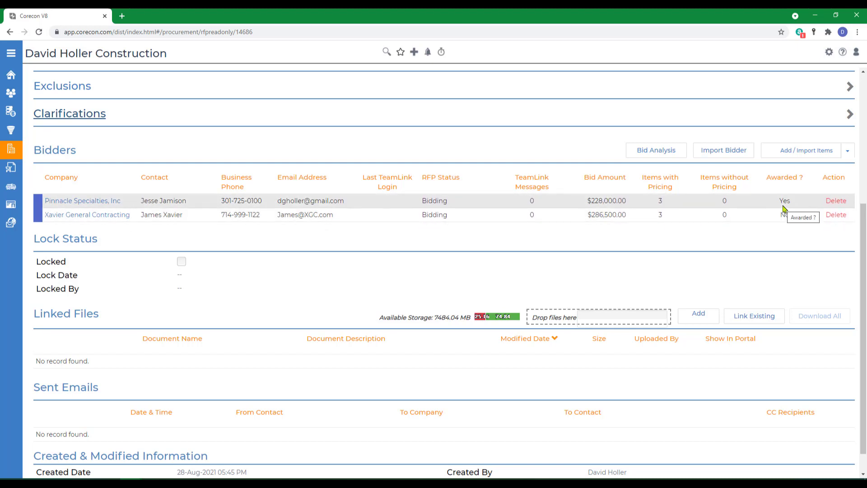
{"action": "scroll", "coordinate": [228, 112], "scroll_direction": "down", "scroll_amount": 1}
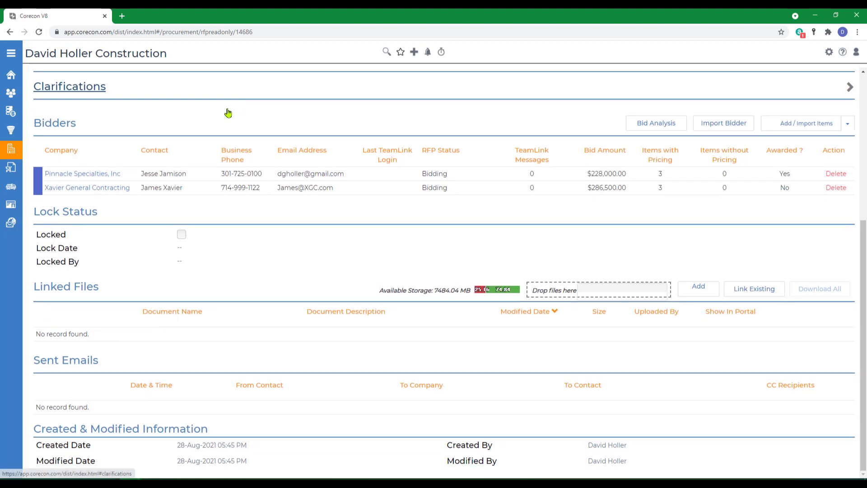
{"action": "left_click", "coordinate": [182, 234]}
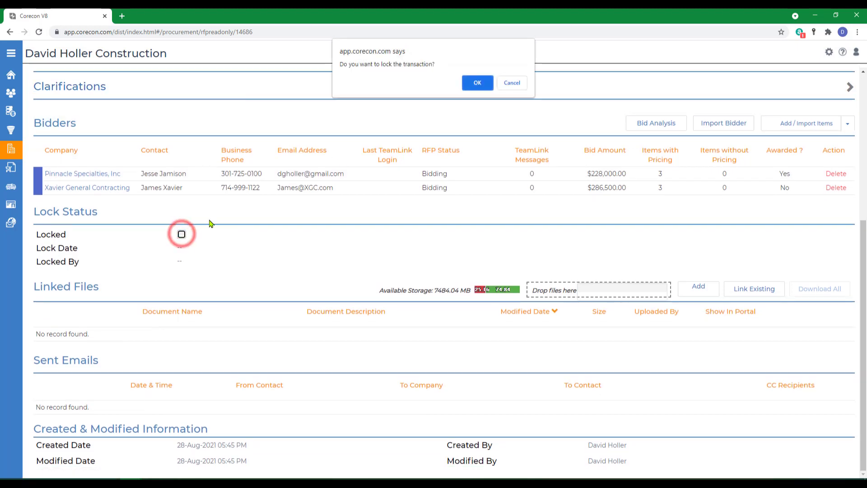
{"action": "left_click", "coordinate": [478, 86]}
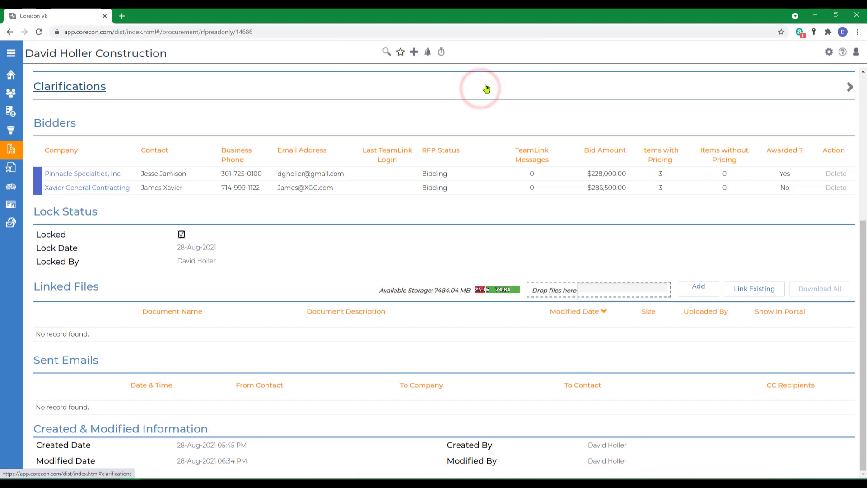
{"action": "left_click", "coordinate": [170, 76]}
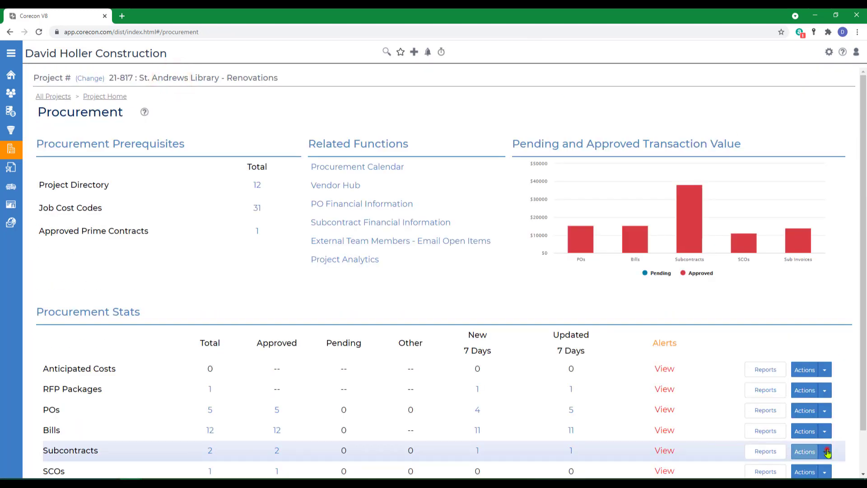
Step: Start a subcontract from standalone RFP package 001 with subcontractor Pinnacle Specialties, Inc
{"action": "left_click", "coordinate": [824, 452]}
{"action": "scroll", "coordinate": [827, 451], "scroll_direction": "down", "scroll_amount": 3}
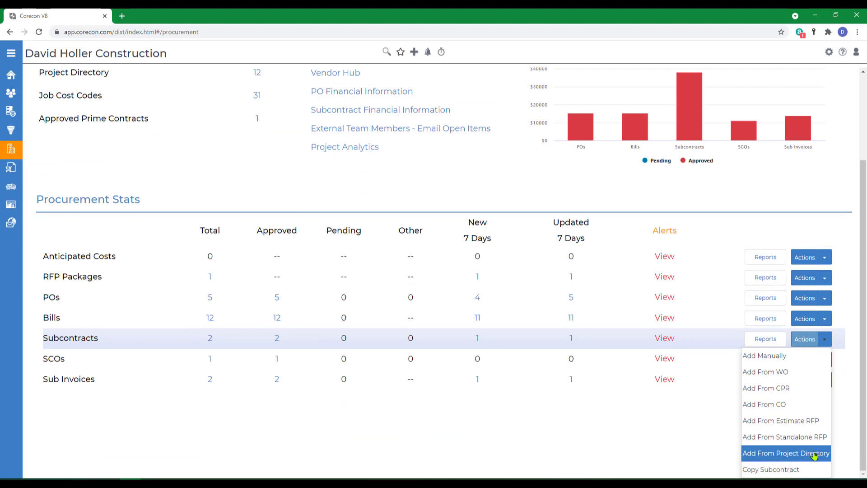
{"action": "left_click", "coordinate": [756, 443]}
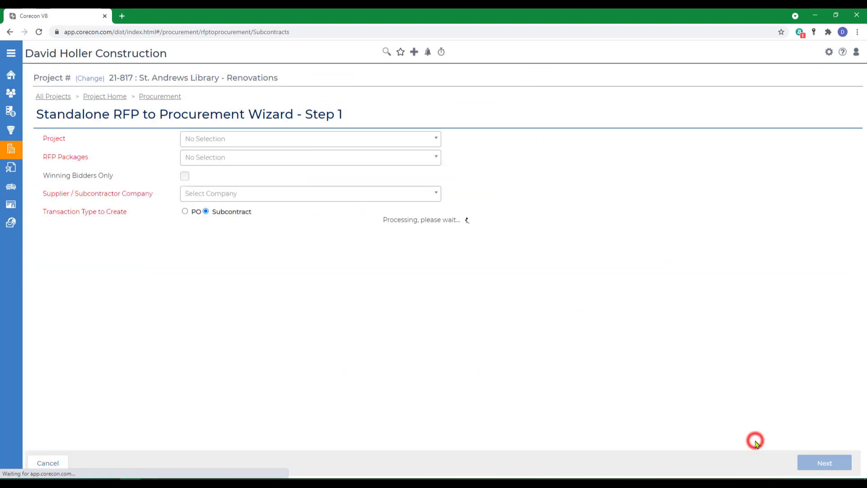
{"action": "left_click", "coordinate": [218, 157]}
{"action": "left_click", "coordinate": [212, 198]}
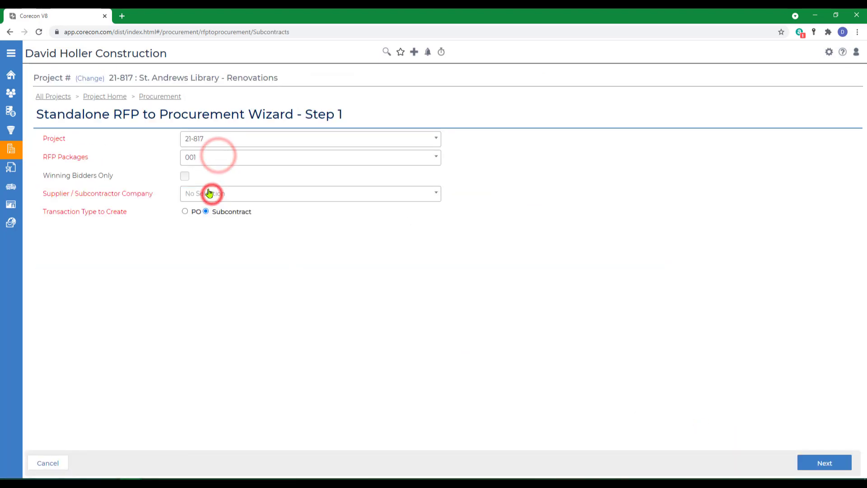
{"action": "left_click", "coordinate": [195, 193]}
{"action": "left_click", "coordinate": [207, 227]}
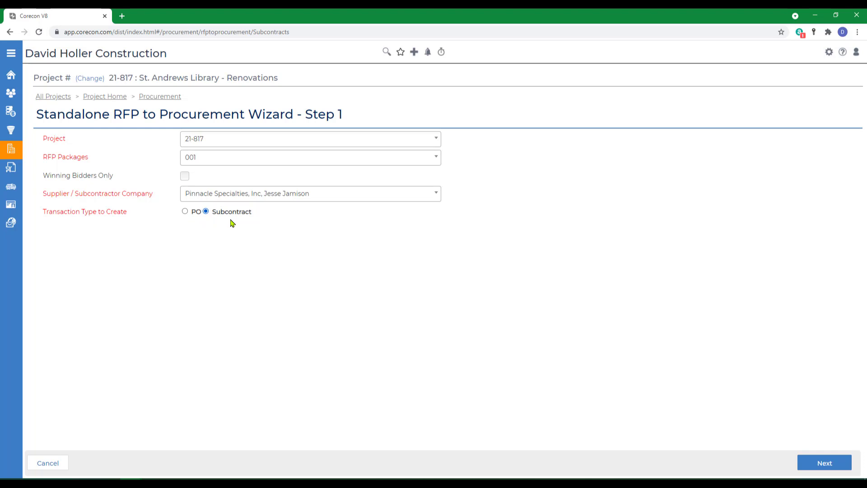
Step: In wizard step 2, assign cost codes 31 22 00 to grading, 31 11 00 to clearing, 33 11 00 to utility work
{"action": "left_click", "coordinate": [821, 462]}
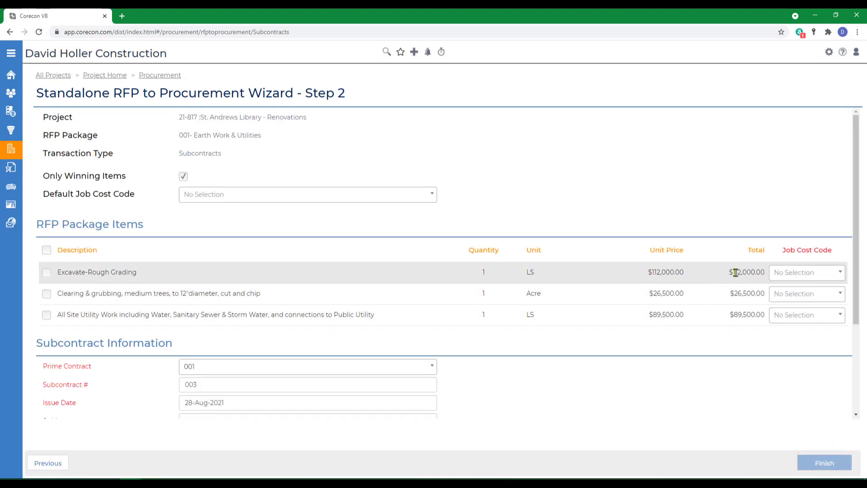
{"action": "left_click", "coordinate": [840, 274]}
{"action": "scroll", "coordinate": [803, 343], "scroll_direction": "down", "scroll_amount": 10}
{"action": "left_click", "coordinate": [797, 321]}
{"action": "left_click", "coordinate": [839, 294]}
{"action": "scroll", "coordinate": [804, 356], "scroll_direction": "down", "scroll_amount": 10}
{"action": "left_click", "coordinate": [797, 334]}
{"action": "left_click", "coordinate": [839, 318]}
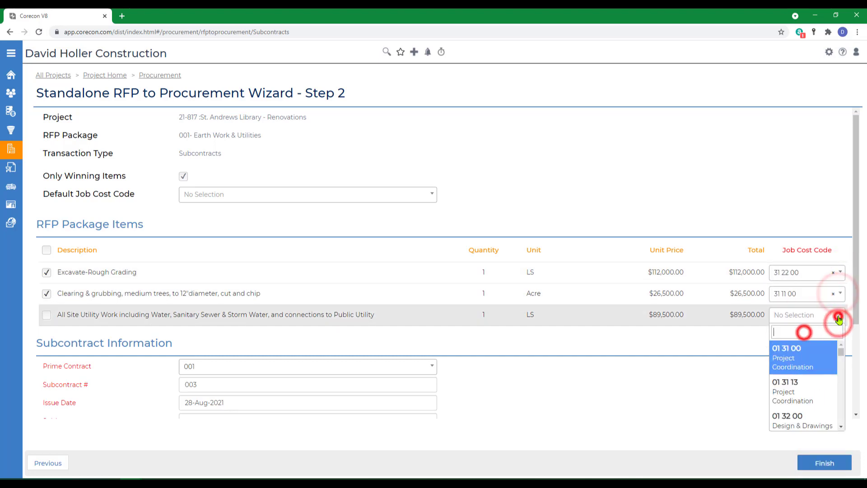
{"action": "scroll", "coordinate": [804, 383], "scroll_direction": "down", "scroll_amount": 10}
{"action": "left_click", "coordinate": [796, 361]}
Step: Copy the package title 'Earth Work & Utilities' into the Subject field
{"action": "left_click_drag", "start_coordinate": [194, 135], "coordinate": [261, 135]}
{"action": "right_click", "coordinate": [219, 133]}
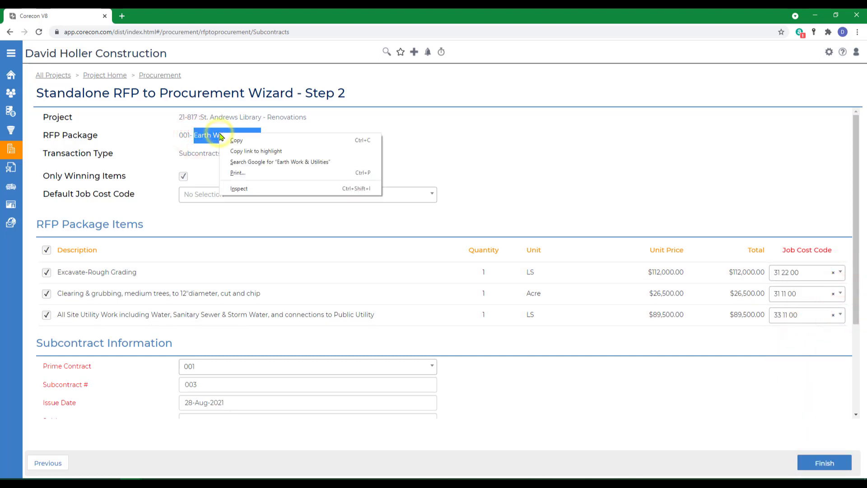
{"action": "left_click", "coordinate": [237, 140]}
{"action": "scroll", "coordinate": [231, 172], "scroll_direction": "down", "scroll_amount": 3}
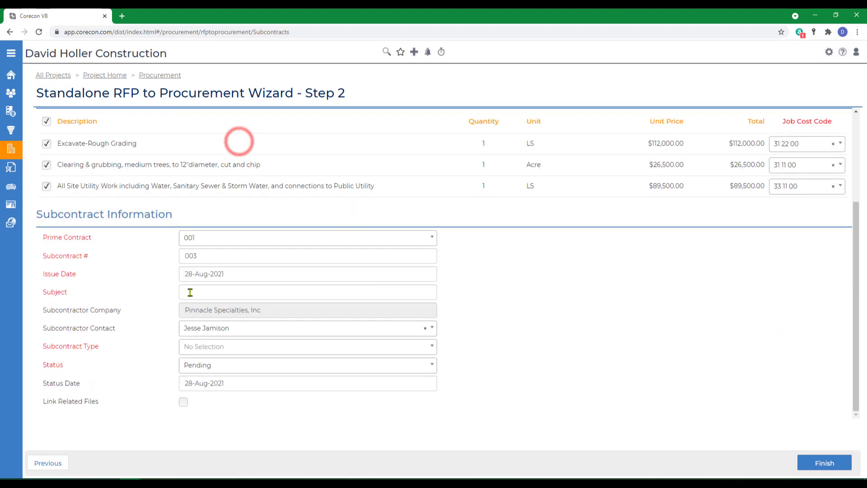
{"action": "right_click", "coordinate": [189, 292]}
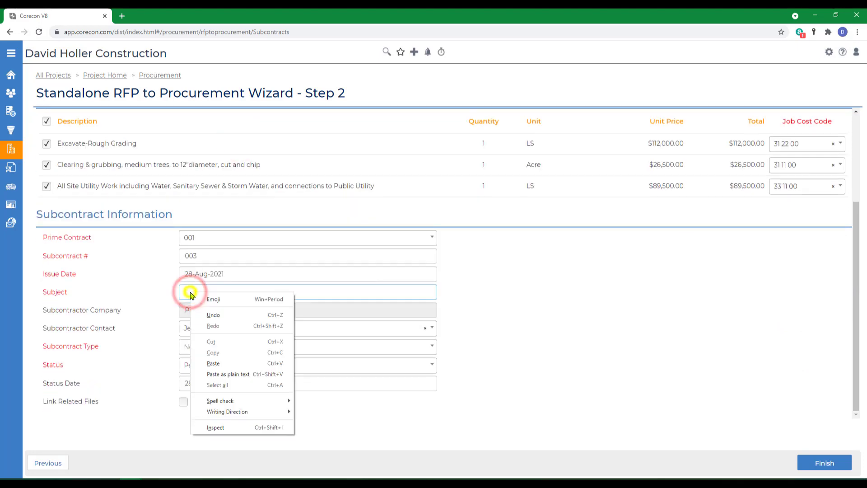
{"action": "left_click", "coordinate": [213, 363]}
Step: Set the subcontract type to Fixed Lump Sum and the status to Approved
{"action": "left_click", "coordinate": [244, 346]}
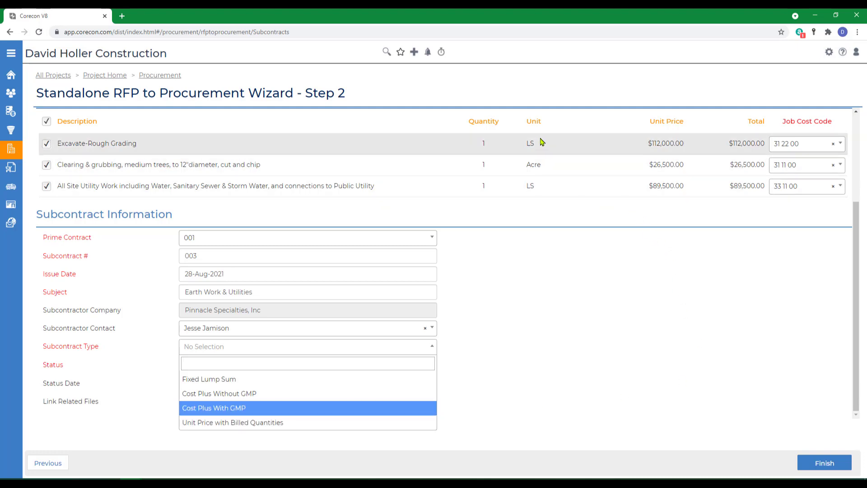
{"action": "left_click", "coordinate": [212, 380]}
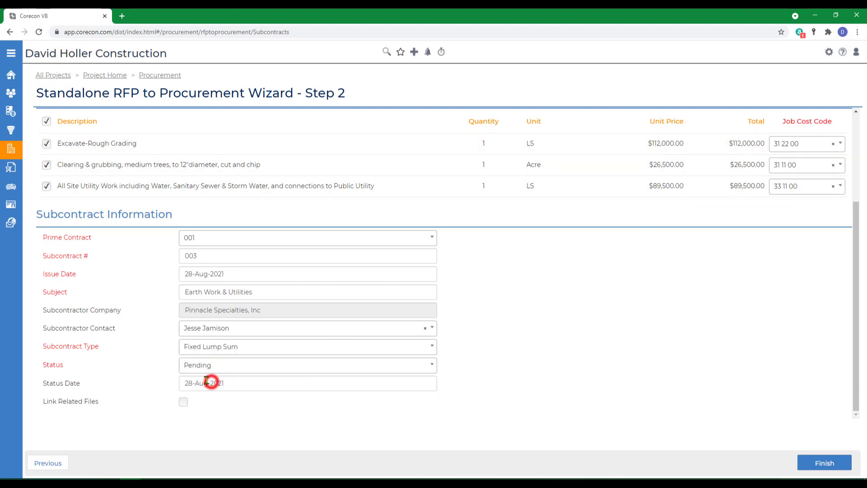
{"action": "left_click", "coordinate": [215, 367]}
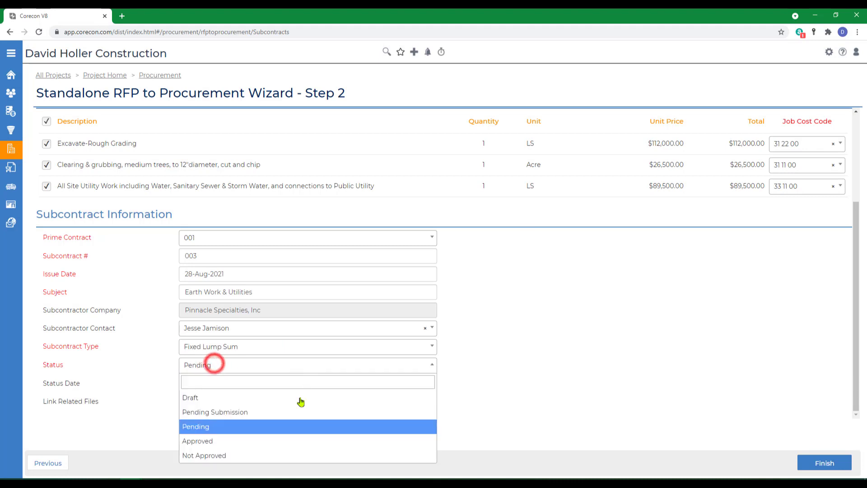
{"action": "left_click", "coordinate": [196, 441]}
Step: Date issue and status 07-Aug-2021, link related files, and finish subcontract 003
{"action": "left_click", "coordinate": [266, 273]}
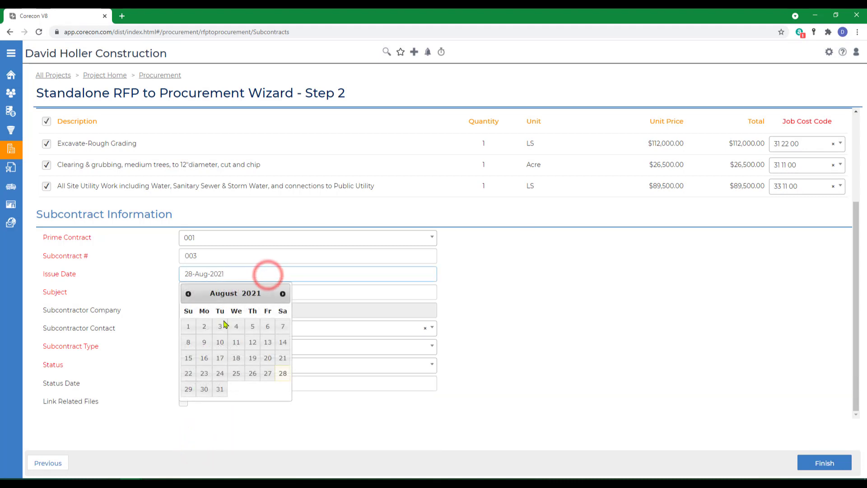
{"action": "left_click", "coordinate": [281, 329]}
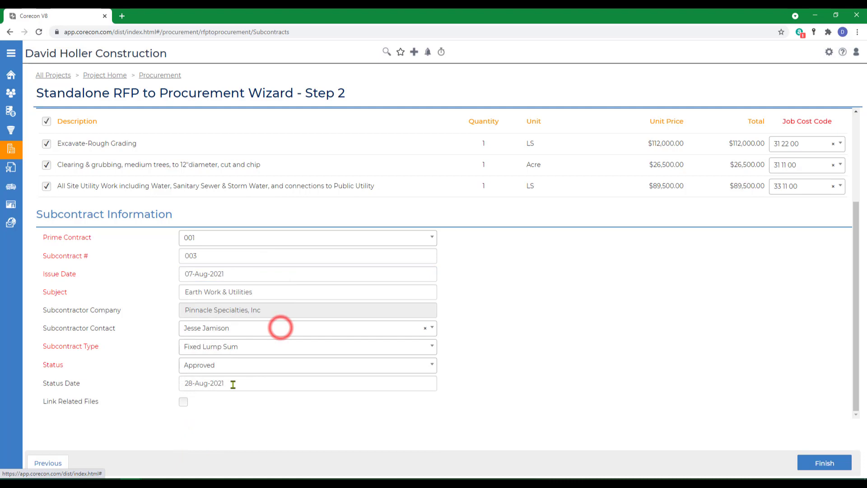
{"action": "left_click", "coordinate": [232, 383]}
{"action": "left_click", "coordinate": [283, 301]}
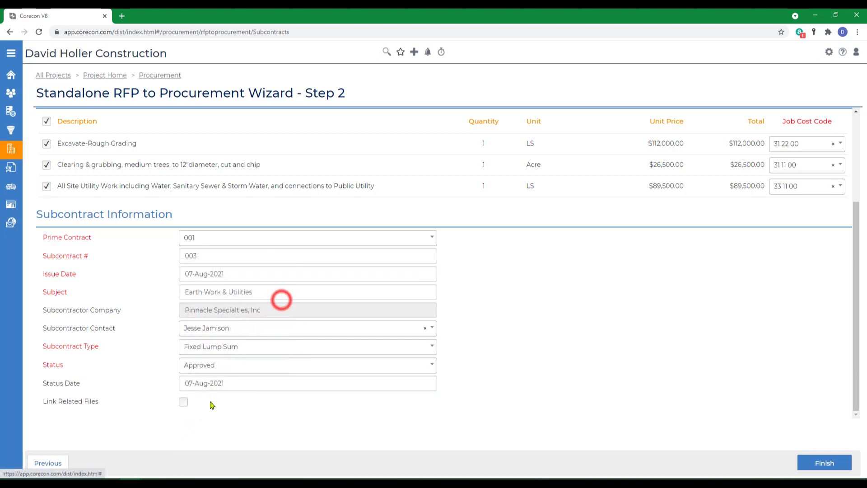
{"action": "left_click", "coordinate": [184, 402]}
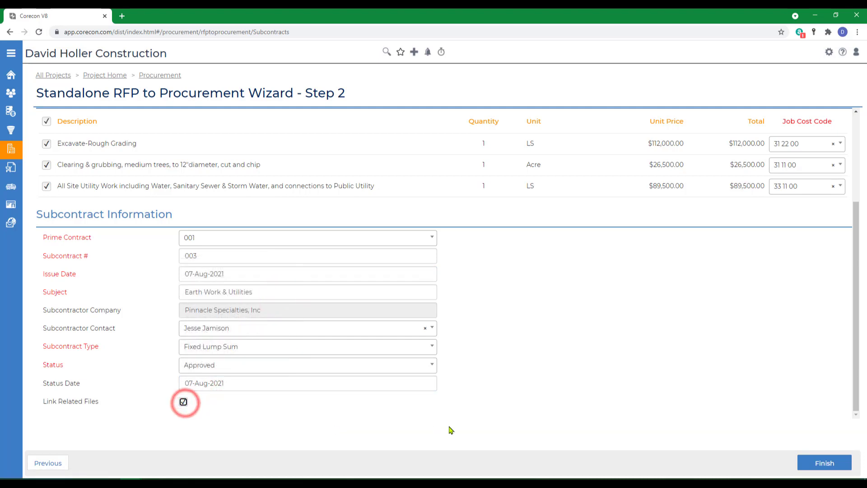
{"action": "left_click", "coordinate": [808, 463]}
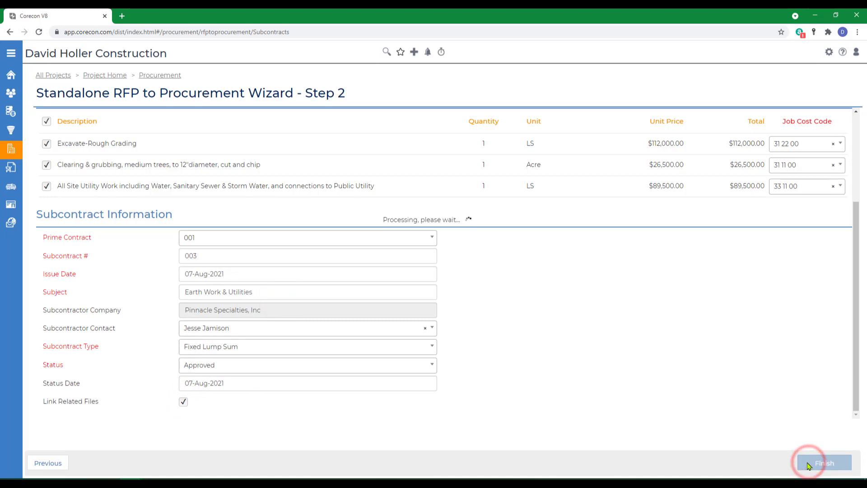
Step: Generate the Subcontract Details report as a PDF using the Default template
{"action": "scroll", "coordinate": [743, 395], "scroll_direction": "down", "scroll_amount": 7}
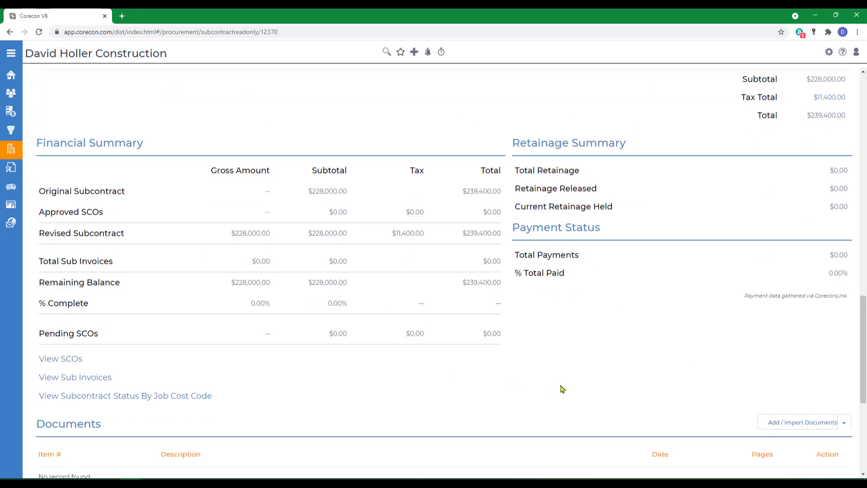
{"action": "scroll", "coordinate": [562, 388], "scroll_direction": "up", "scroll_amount": 10}
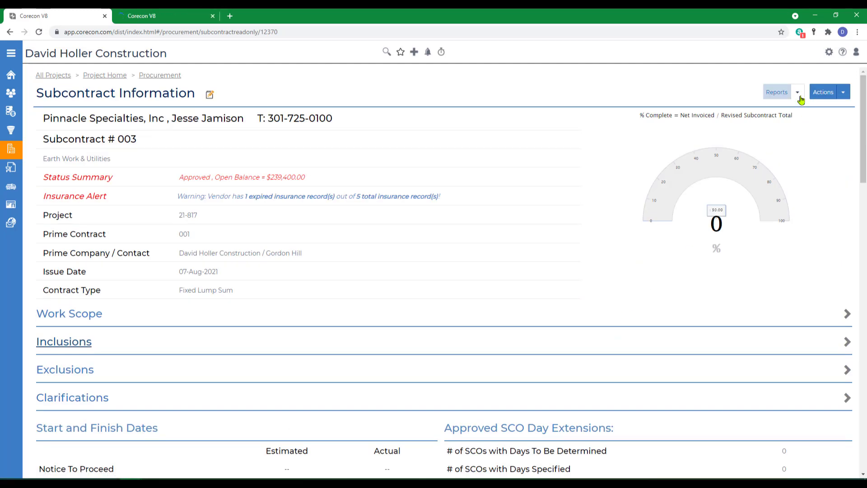
{"action": "left_click", "coordinate": [798, 94]}
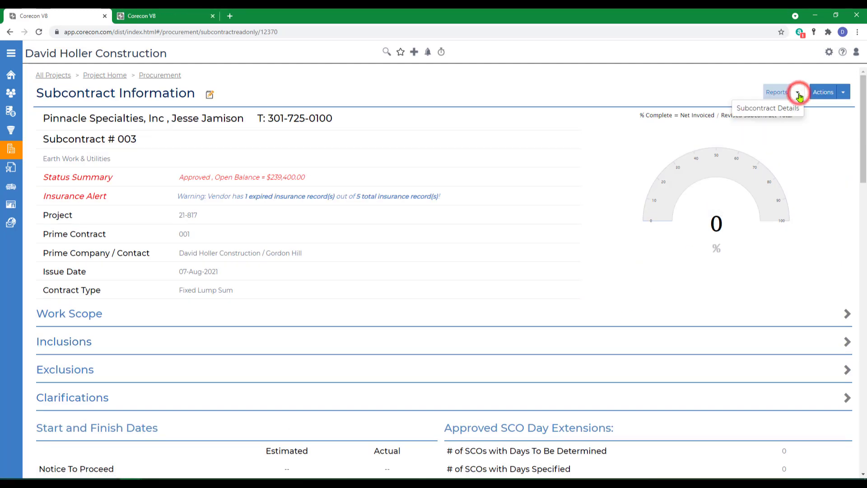
{"action": "left_click", "coordinate": [771, 108]}
{"action": "left_click", "coordinate": [466, 119]}
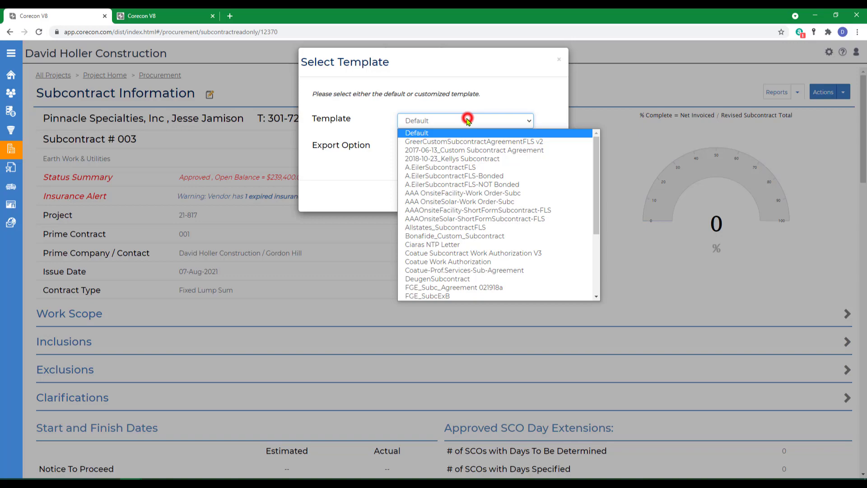
{"action": "left_click", "coordinate": [468, 120]}
{"action": "left_click", "coordinate": [464, 147]}
{"action": "left_click", "coordinate": [422, 175]}
{"action": "left_click", "coordinate": [431, 197]}
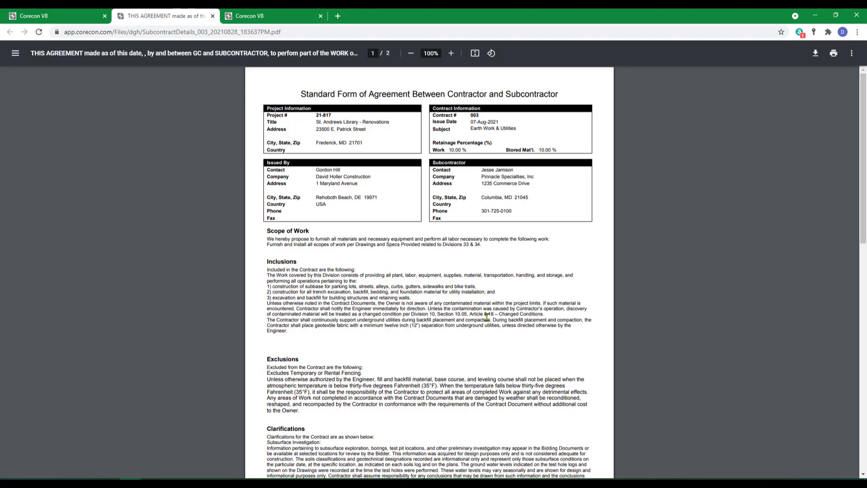
Step: Review the generated PDF, then close it and the report template window
{"action": "scroll", "coordinate": [487, 317], "scroll_direction": "down", "scroll_amount": 3}
{"action": "scroll", "coordinate": [487, 317], "scroll_direction": "down", "scroll_amount": 8}
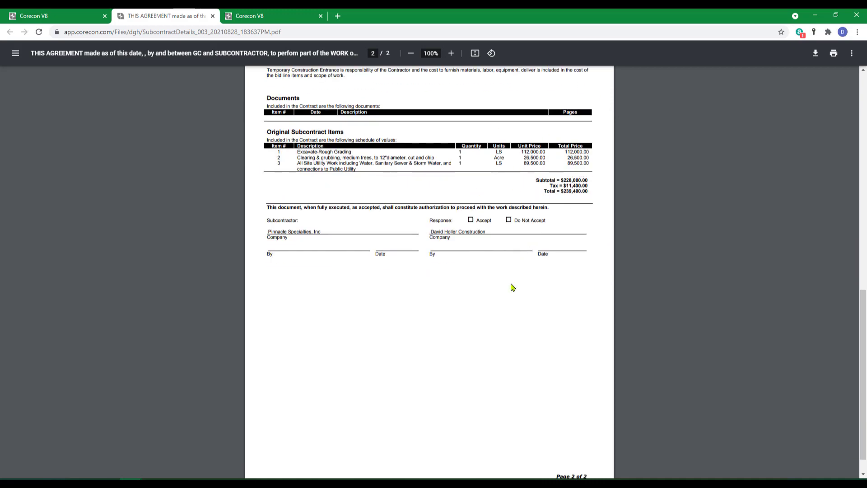
{"action": "scroll", "coordinate": [513, 287], "scroll_direction": "up", "scroll_amount": 10}
{"action": "left_click", "coordinate": [213, 16]}
{"action": "left_click", "coordinate": [527, 147]}
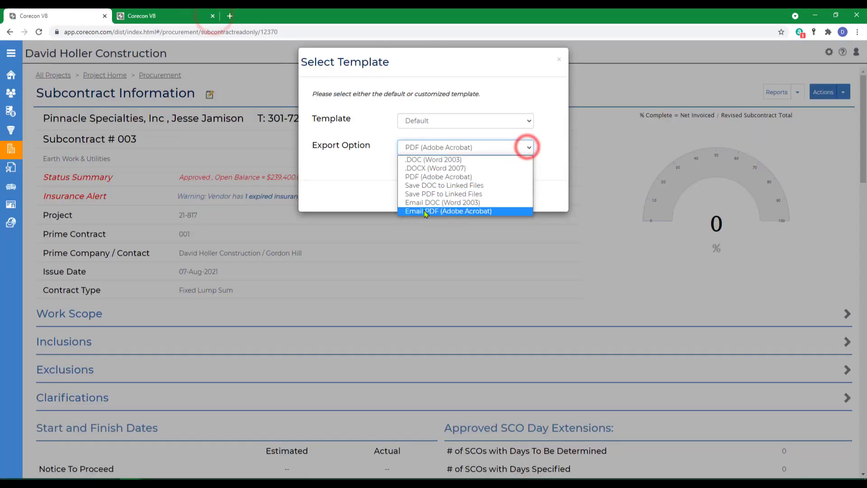
{"action": "left_click", "coordinate": [559, 59]}
Step: From the Procurement page, start the Copy Subcontract action under Subcontracts
{"action": "left_click", "coordinate": [161, 75]}
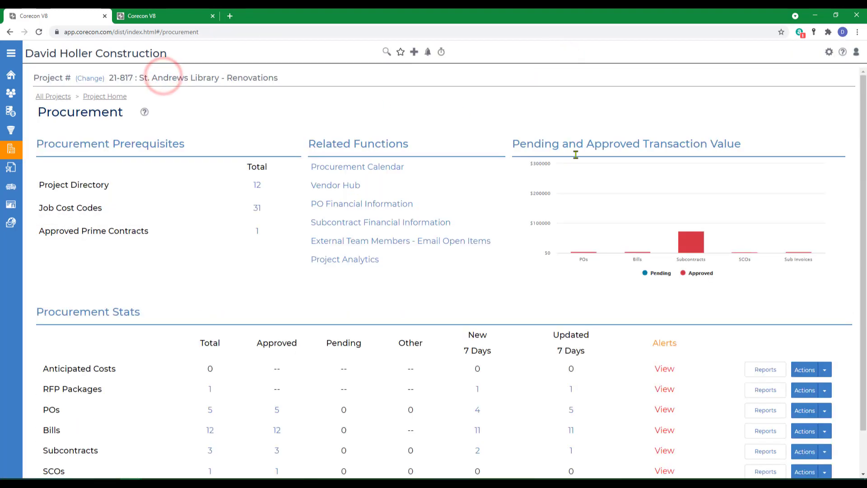
{"action": "scroll", "coordinate": [620, 308], "scroll_direction": "down", "scroll_amount": 1}
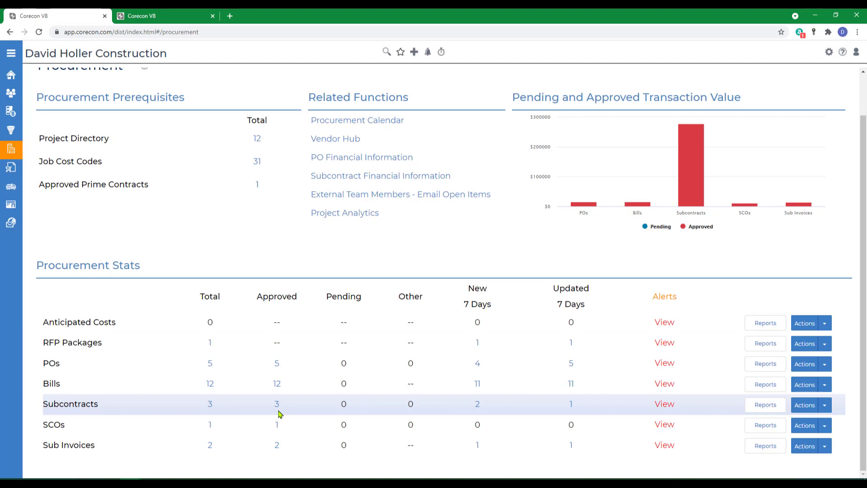
{"action": "left_click", "coordinate": [823, 407]}
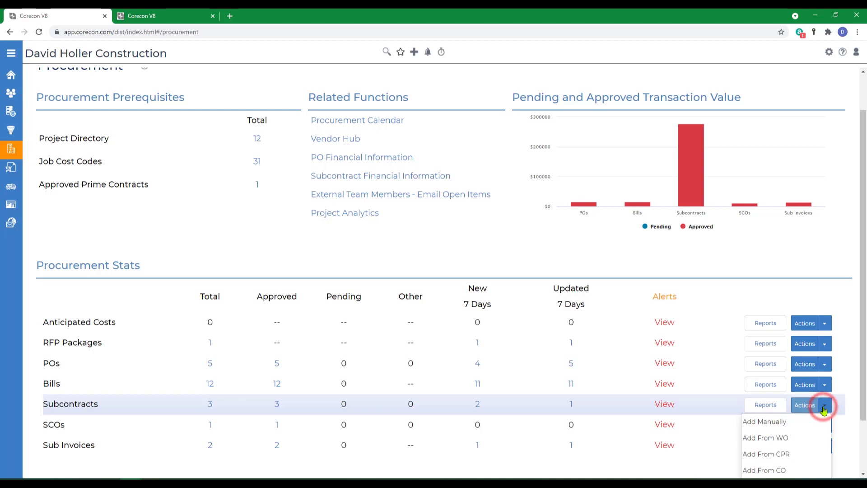
{"action": "scroll", "coordinate": [822, 410], "scroll_direction": "down", "scroll_amount": 2}
{"action": "left_click", "coordinate": [755, 470]}
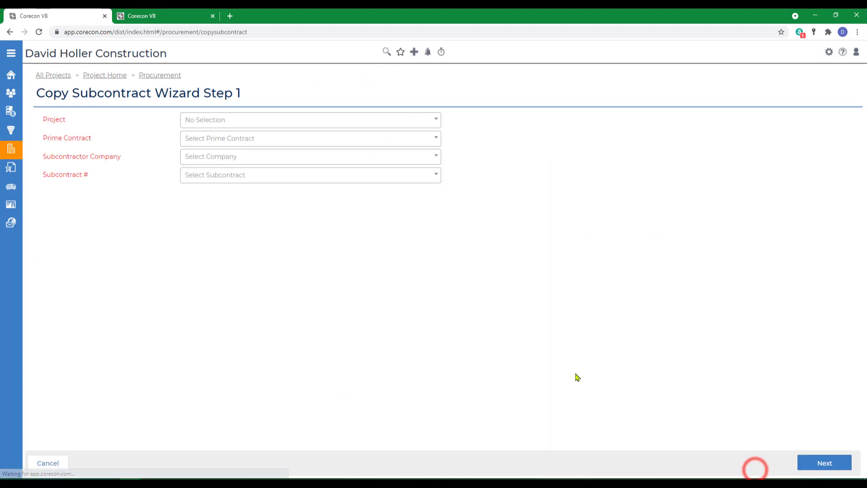
Step: Choose project 21-810 and company Stika Concrete as the copy source
{"action": "left_click", "coordinate": [214, 121]}
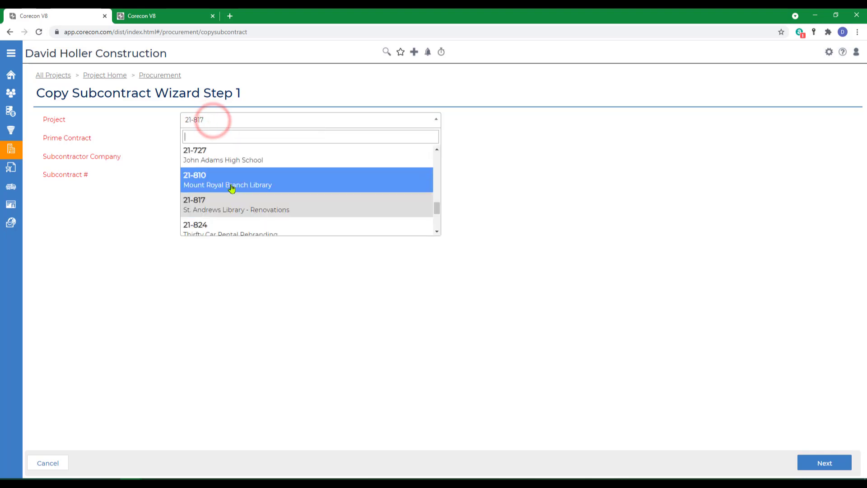
{"action": "left_click", "coordinate": [231, 188]}
{"action": "left_click", "coordinate": [225, 156]}
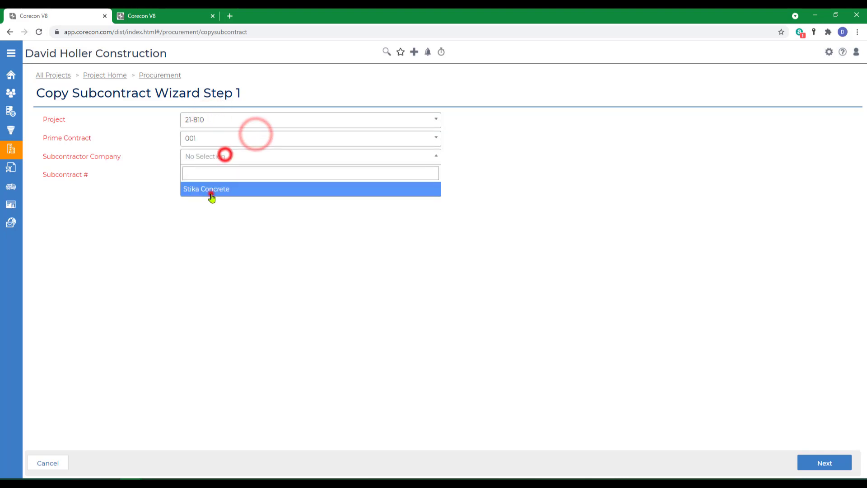
{"action": "left_click", "coordinate": [212, 193]}
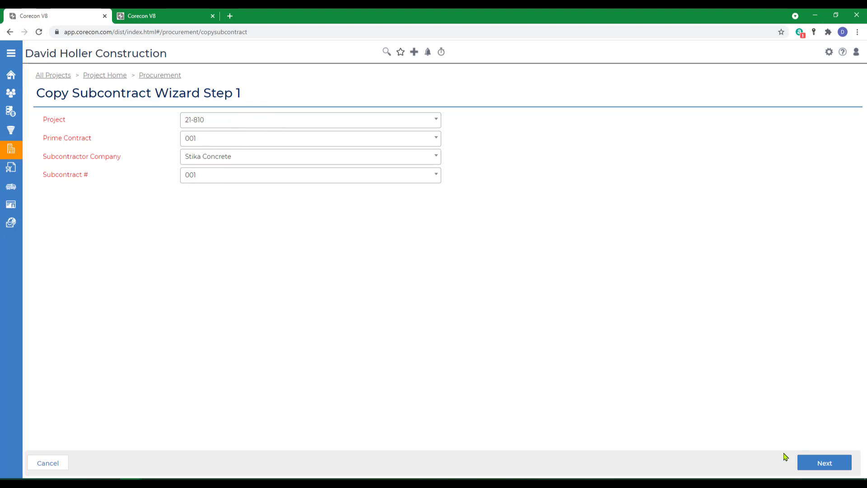
Step: Include the Concrete Forming and Concrete Finishing lines and set the issue date to 03-Aug-2021
{"action": "left_click", "coordinate": [817, 465]}
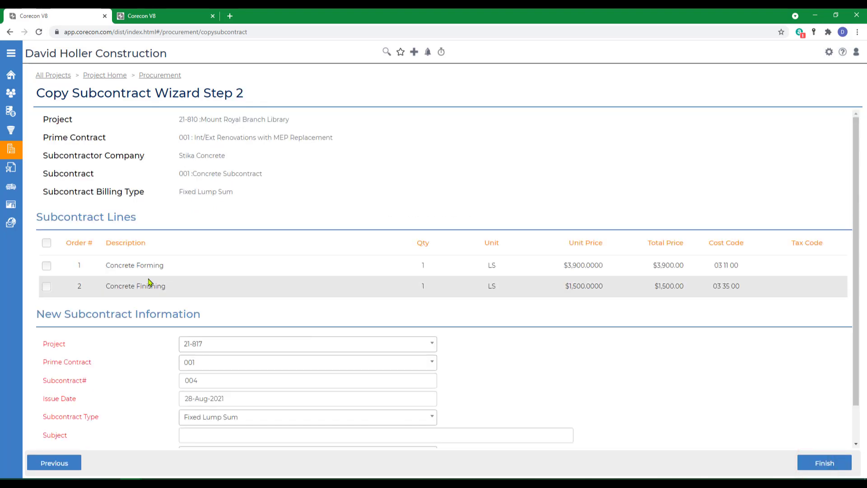
{"action": "left_click", "coordinate": [47, 266]}
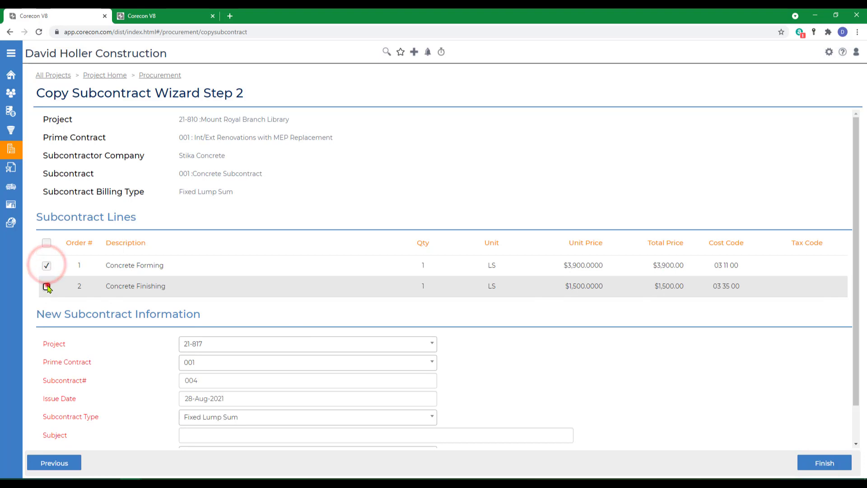
{"action": "left_click", "coordinate": [46, 285]}
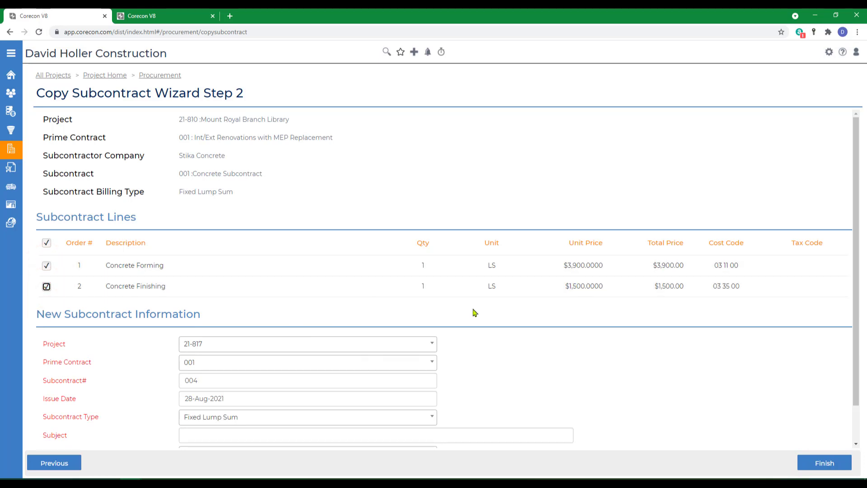
{"action": "scroll", "coordinate": [539, 337], "scroll_direction": "down", "scroll_amount": 1}
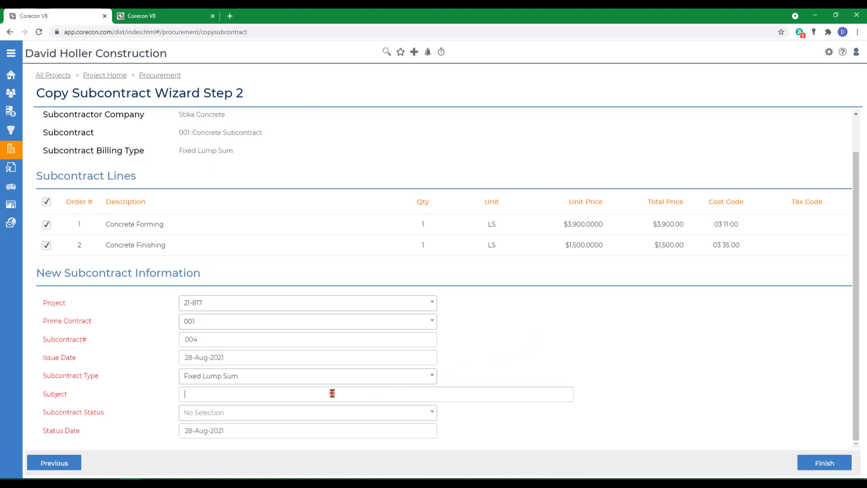
{"action": "left_click", "coordinate": [242, 357]}
{"action": "left_click", "coordinate": [218, 277]}
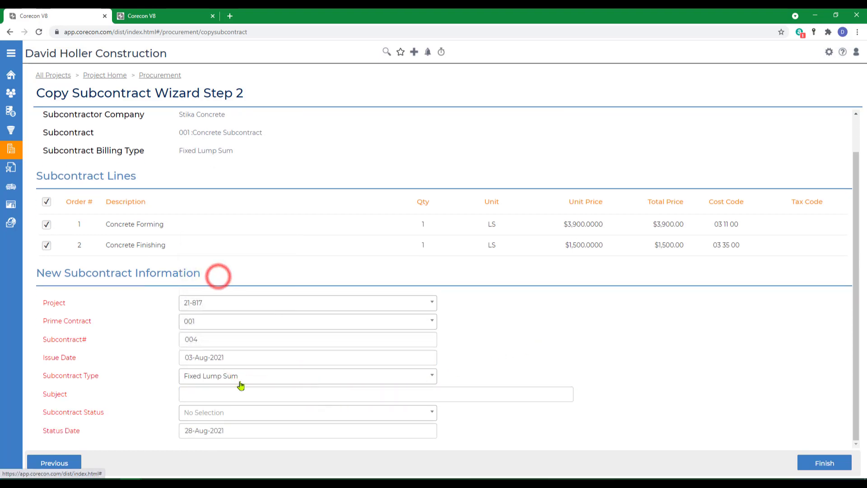
Step: Enter subject 'All Concrete Scopes of Work (Phase 2)', status Approved dated 06-Aug-2021, and finish
{"action": "left_click", "coordinate": [213, 393]}
{"action": "type", "text": "All Con"}
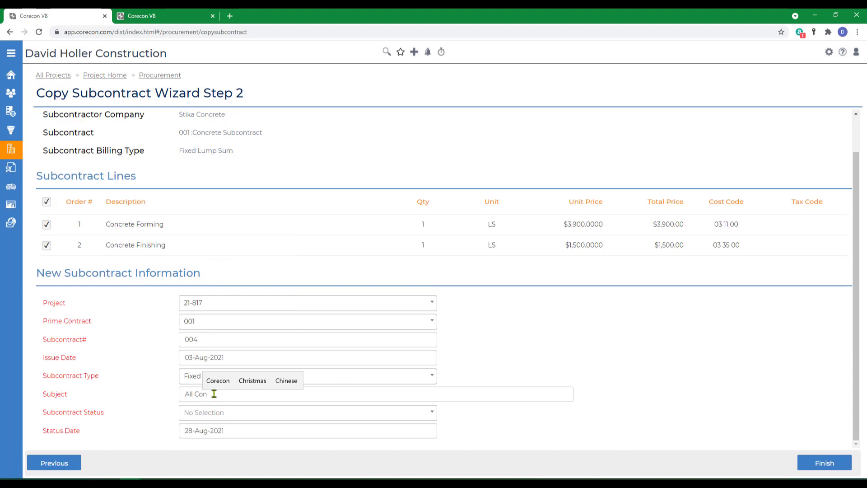
{"action": "type", "text": "crete Scopes of Work"}
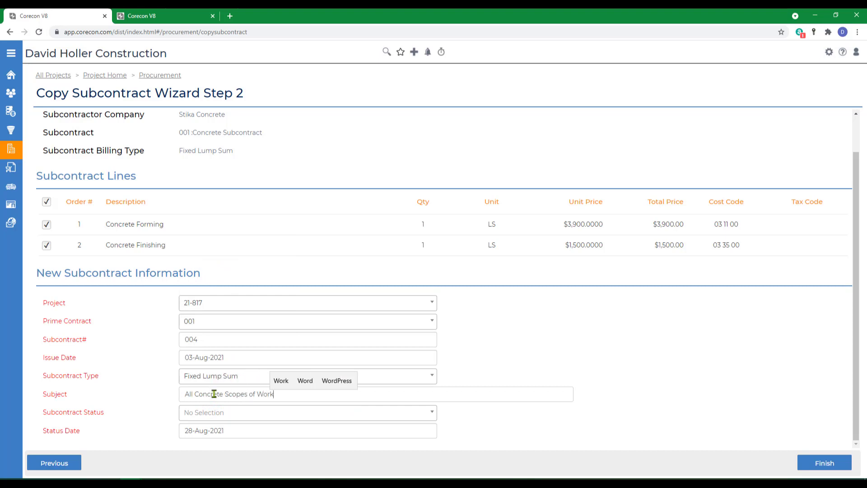
{"action": "type", "text": " (Phase 2)"}
{"action": "left_click", "coordinate": [214, 412]}
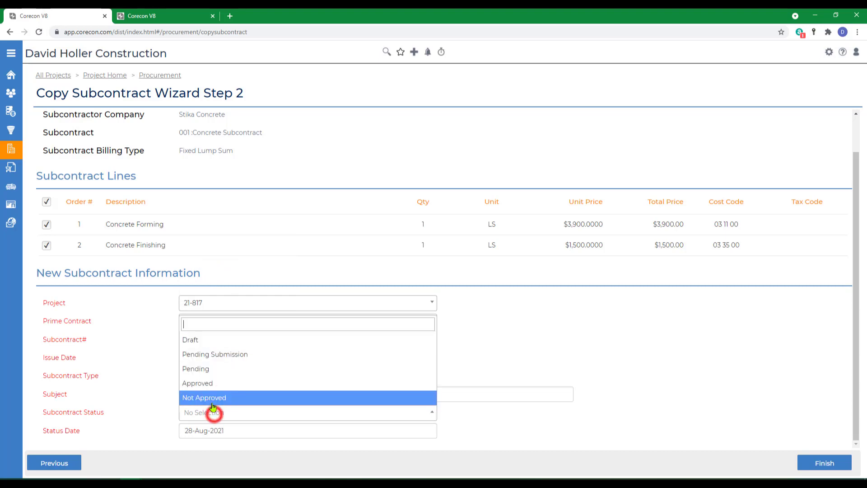
{"action": "left_click", "coordinate": [199, 382]}
{"action": "left_click", "coordinate": [247, 433]}
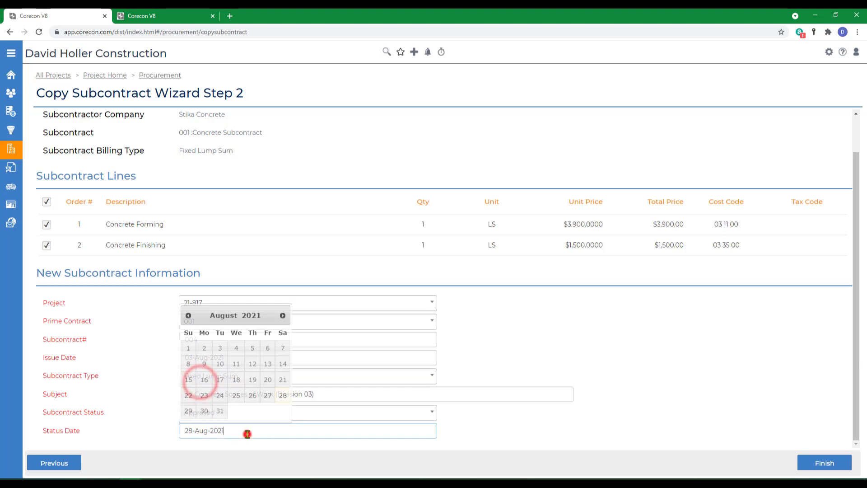
{"action": "left_click", "coordinate": [268, 347]}
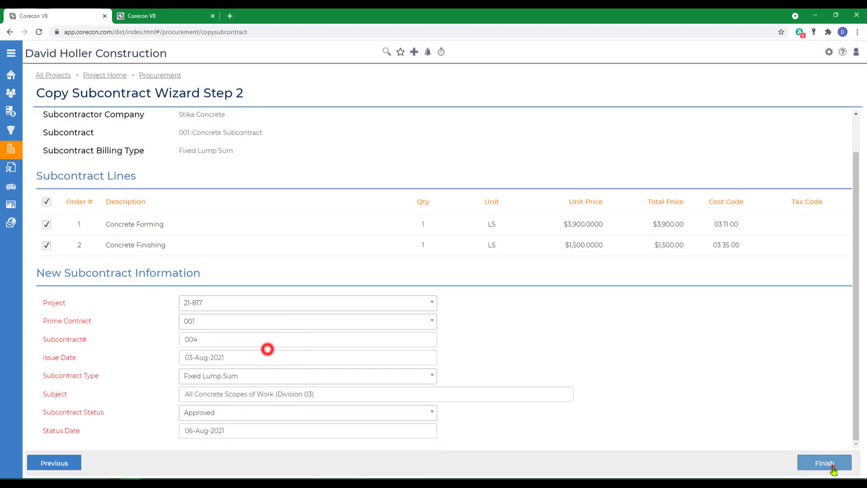
{"action": "left_click", "coordinate": [833, 465]}
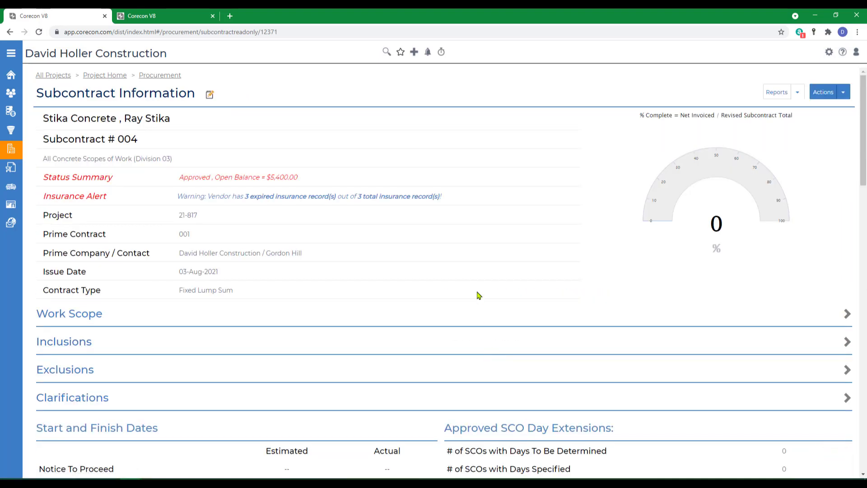
Step: Review subcontract 004's work scope and inclusions sections
{"action": "left_click", "coordinate": [846, 315]}
{"action": "left_click", "coordinate": [846, 315]}
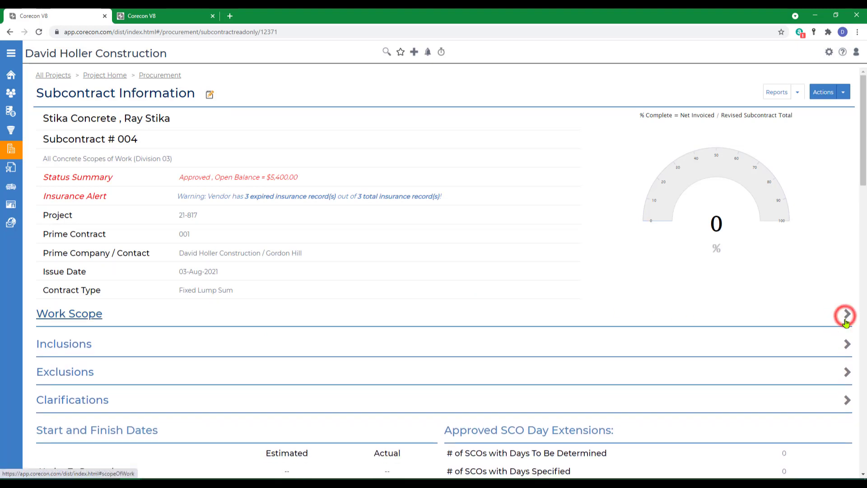
{"action": "left_click", "coordinate": [846, 345]}
{"action": "left_click", "coordinate": [845, 345]}
{"action": "scroll", "coordinate": [839, 334], "scroll_direction": "down", "scroll_amount": 3}
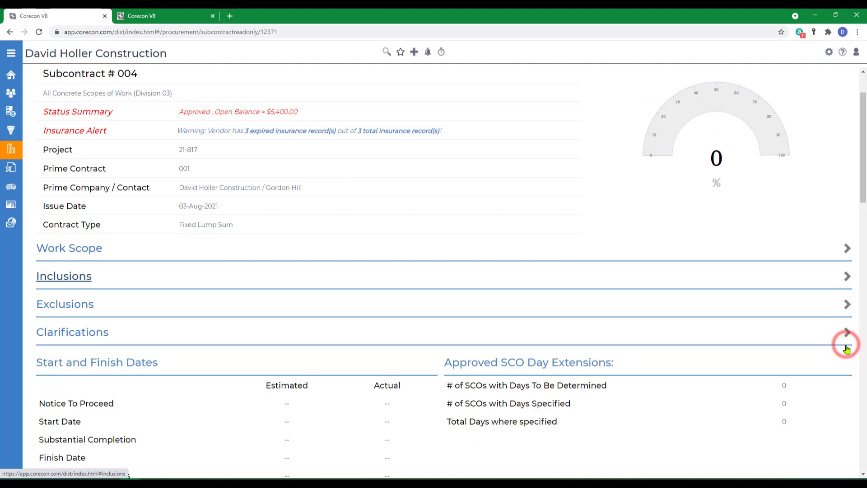
{"action": "scroll", "coordinate": [769, 408], "scroll_direction": "down", "scroll_amount": 10}
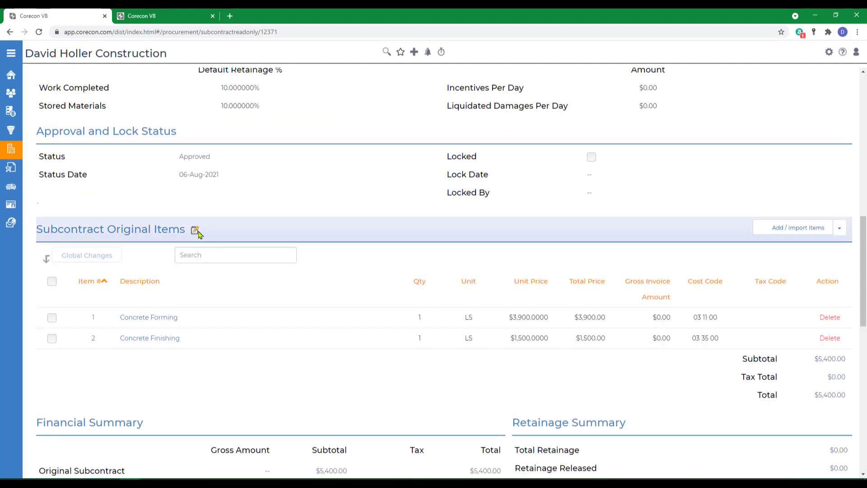
Step: Reprice the original items to $6,800 for Concrete Forming and $32,000 for Concrete Finishing, and save
{"action": "left_click", "coordinate": [195, 231]}
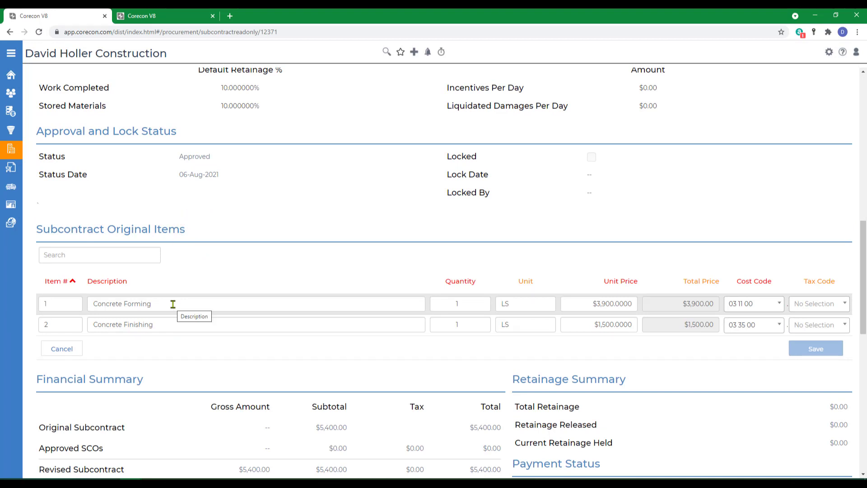
{"action": "left_click", "coordinate": [572, 303]}
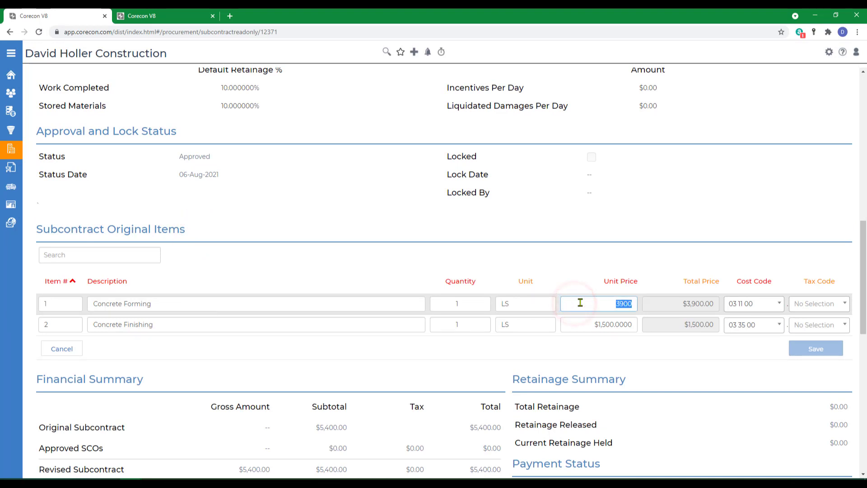
{"action": "type", "text": "6800."}
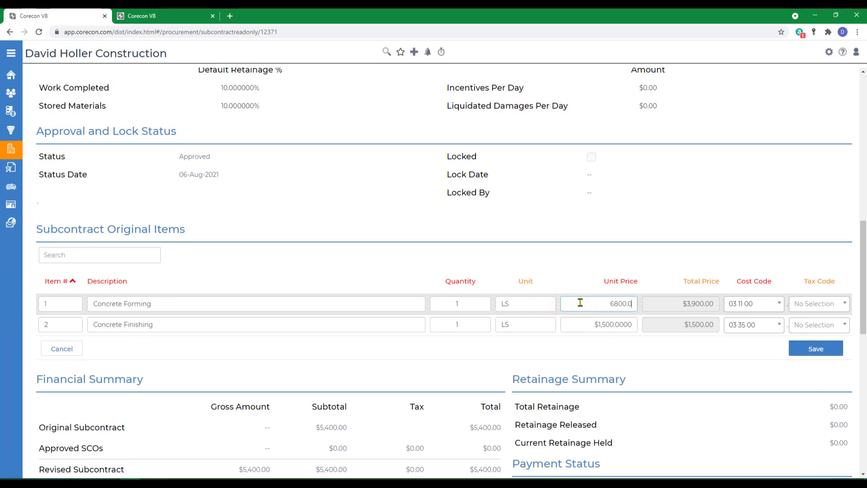
{"action": "left_click", "coordinate": [587, 322]}
{"action": "type", "text": "32"}
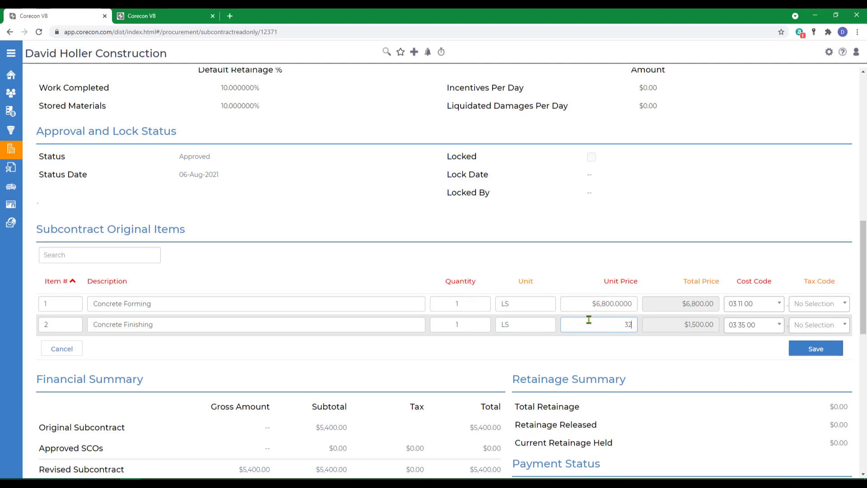
{"action": "type", "text": ",000"}
{"action": "key", "text": "Tab"}
{"action": "scroll", "coordinate": [582, 352], "scroll_direction": "down", "scroll_amount": 5}
{"action": "left_click", "coordinate": [811, 136]}
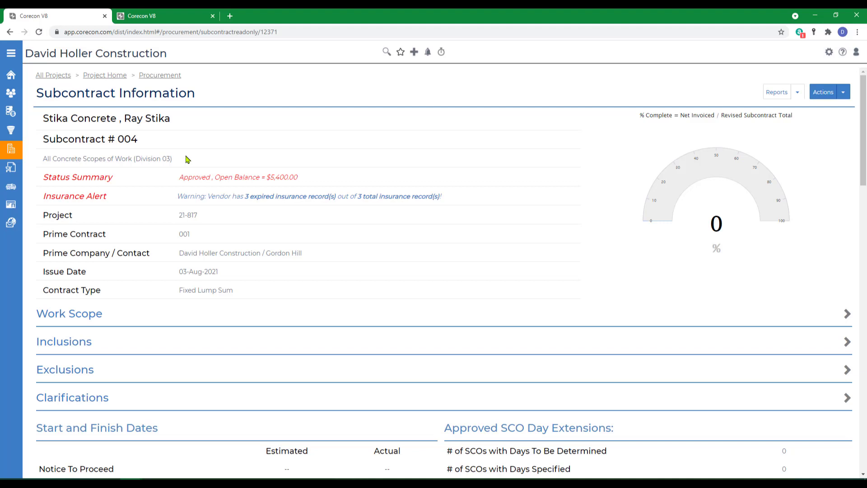
Step: Extend the header's scope of work with '- All Division 03 Scopes of Work per plans and specs provide'
{"action": "left_click", "coordinate": [209, 97]}
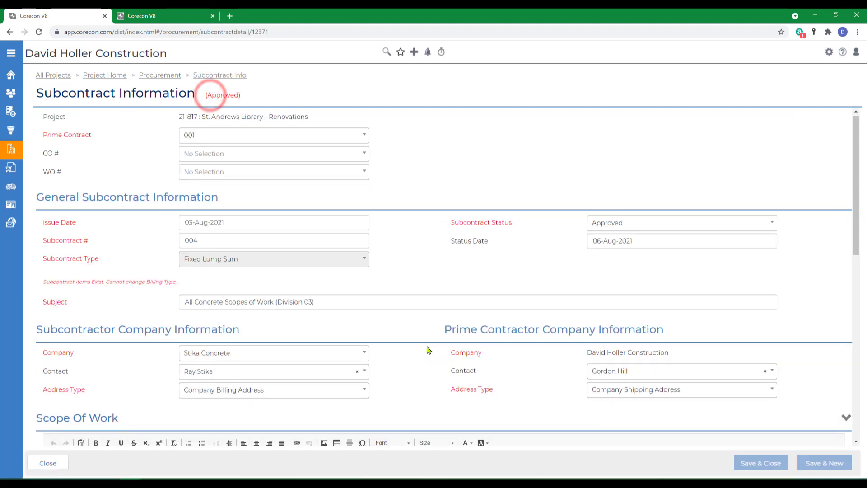
{"action": "scroll", "coordinate": [430, 348], "scroll_direction": "down", "scroll_amount": 1}
{"action": "scroll", "coordinate": [430, 348], "scroll_direction": "down", "scroll_amount": 2}
{"action": "left_click", "coordinate": [162, 258]}
{"action": "type", "text": "- A"}
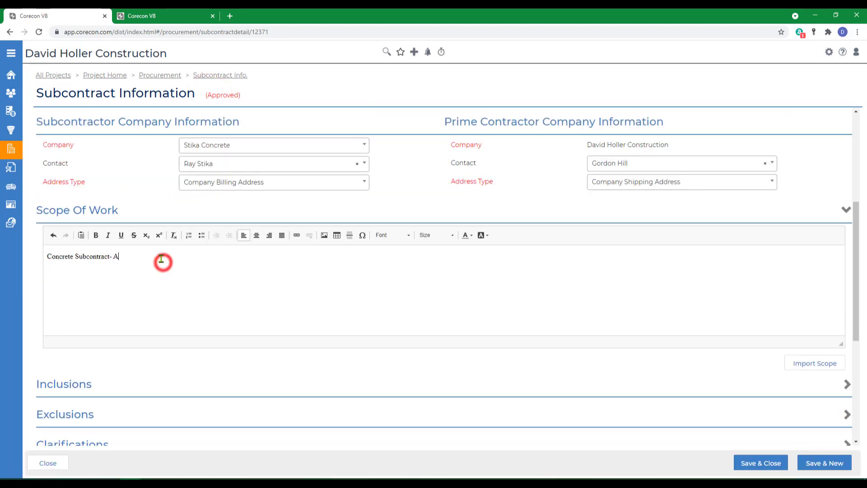
{"action": "type", "text": "ll Division 03 Scopes of Work per plans and specs provided"}
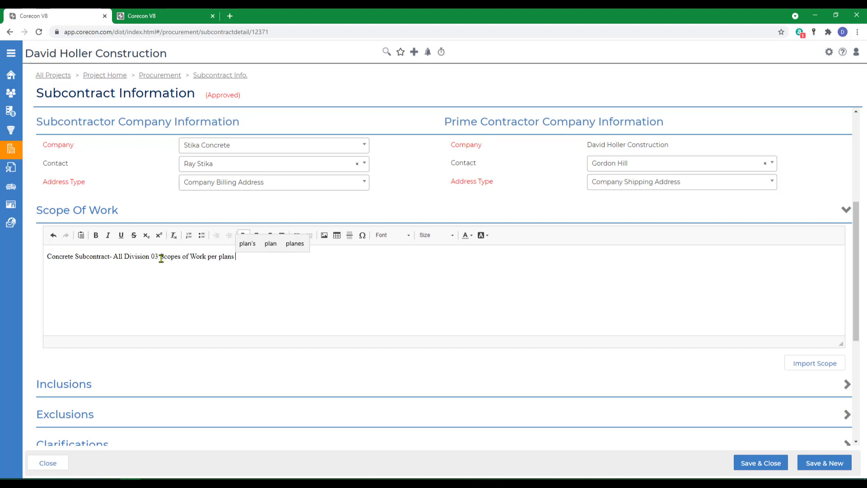
{"action": "left_click", "coordinate": [206, 304]}
Step: Review inclusions, exclusions and clarifications, save the header, and return to Procurement
{"action": "scroll", "coordinate": [206, 304], "scroll_direction": "down", "scroll_amount": 2}
{"action": "left_click", "coordinate": [846, 280]}
{"action": "scroll", "coordinate": [482, 332], "scroll_direction": "down", "scroll_amount": 5}
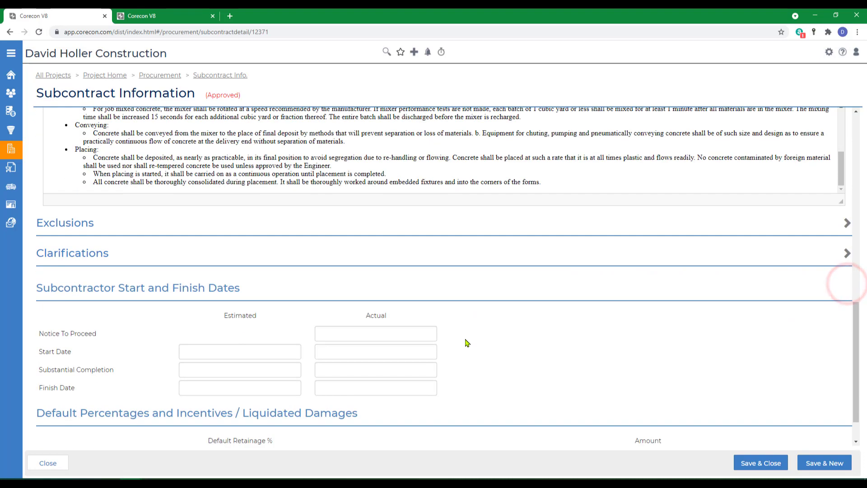
{"action": "left_click", "coordinate": [846, 223]}
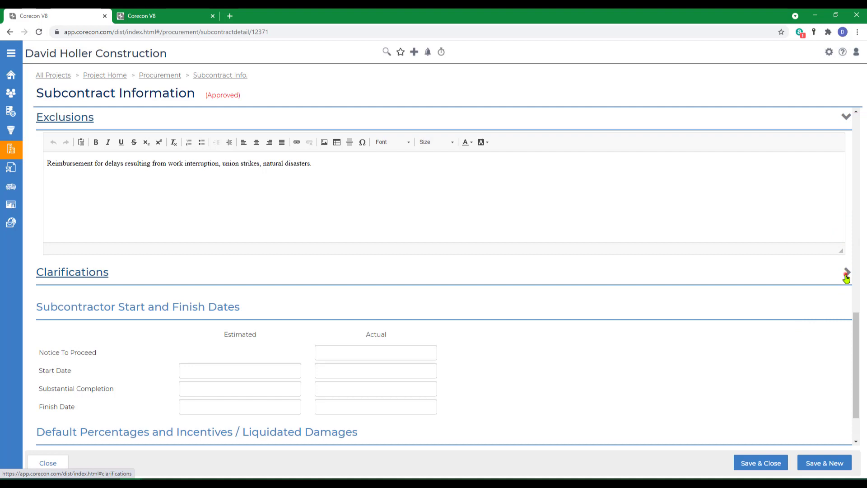
{"action": "left_click", "coordinate": [846, 273]}
{"action": "scroll", "coordinate": [752, 317], "scroll_direction": "down", "scroll_amount": 4}
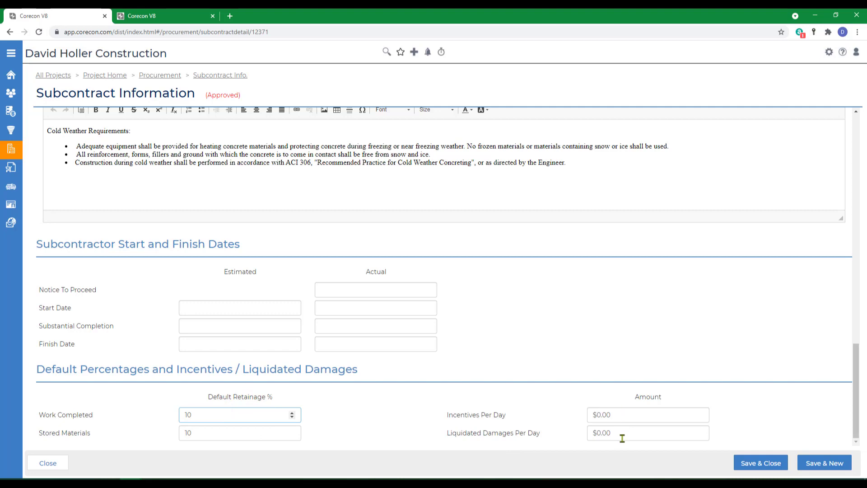
{"action": "left_click", "coordinate": [373, 414]}
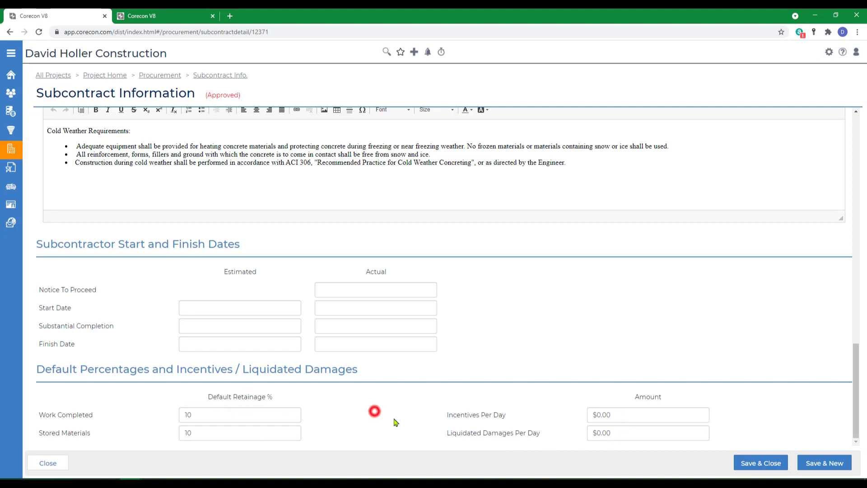
{"action": "left_click", "coordinate": [757, 464]}
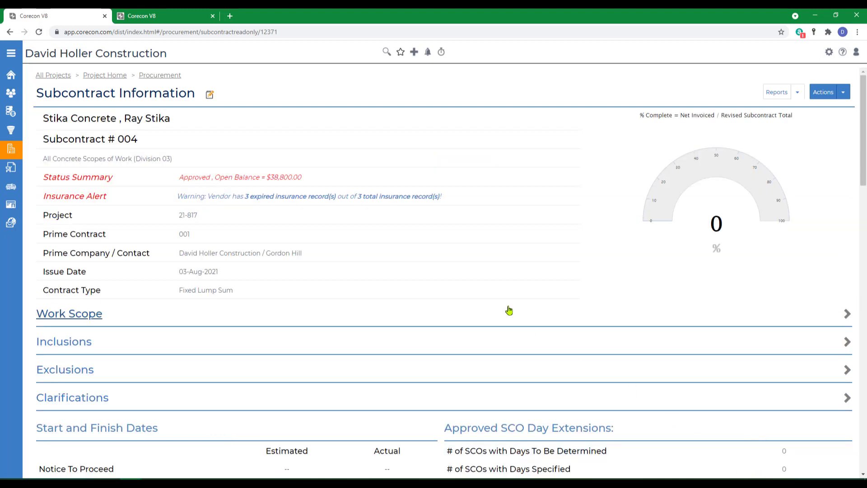
{"action": "left_click", "coordinate": [157, 78]}
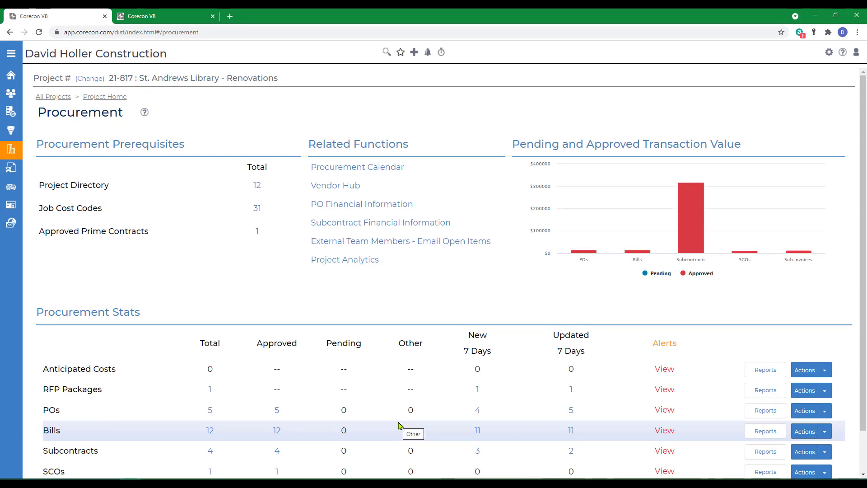
Step: Open the Subcontracts article under Leads and Projects > Procurement in the help knowledge base
{"action": "left_click", "coordinate": [841, 53]}
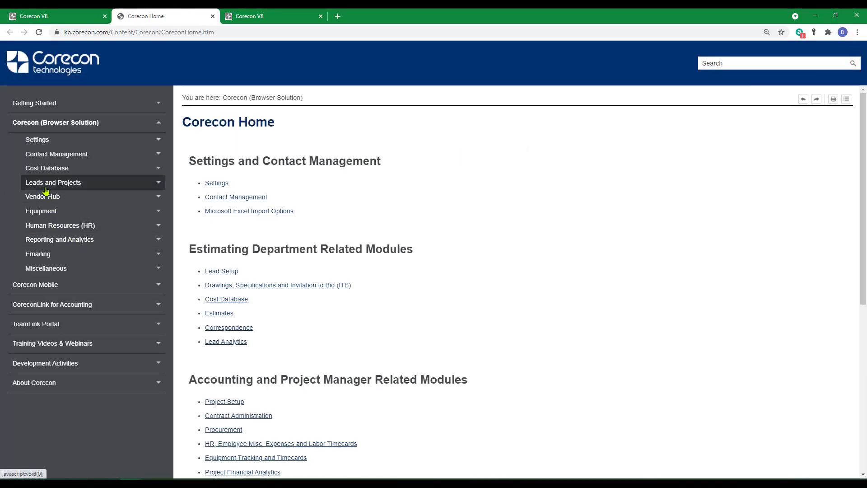
{"action": "left_click", "coordinate": [36, 182]}
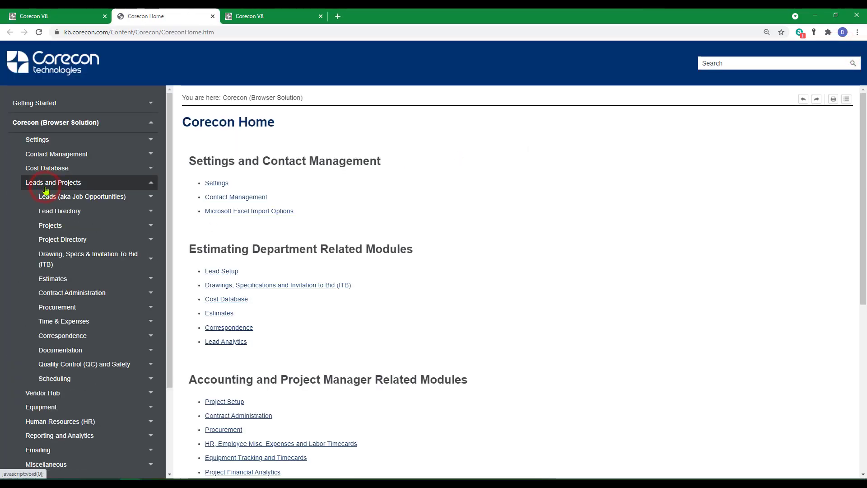
{"action": "left_click", "coordinate": [61, 309]}
{"action": "scroll", "coordinate": [427, 348], "scroll_direction": "down", "scroll_amount": 5}
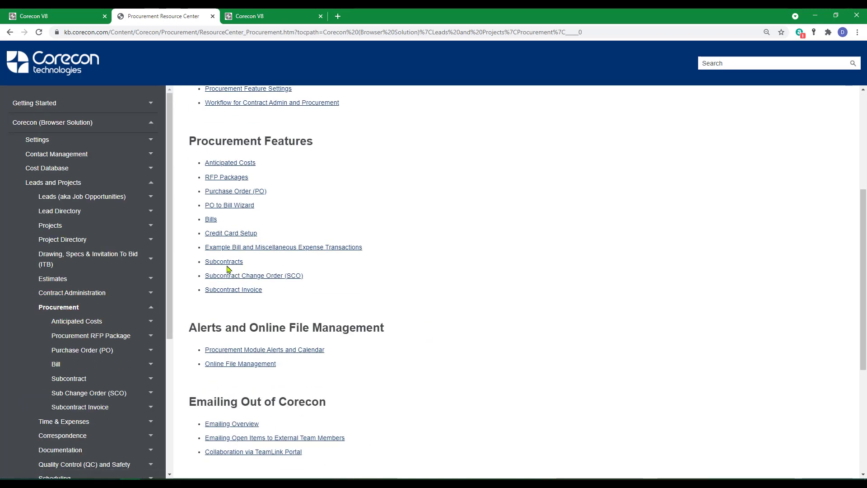
{"action": "left_click", "coordinate": [224, 263]}
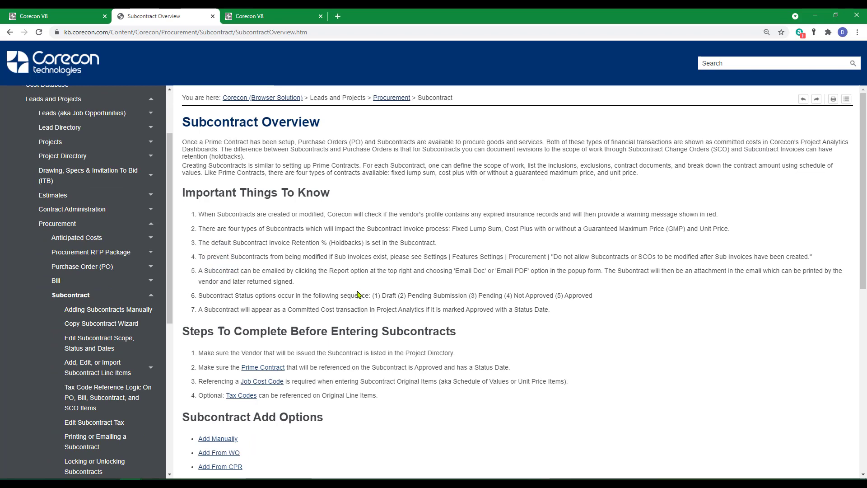
{"action": "scroll", "coordinate": [437, 348], "scroll_direction": "down", "scroll_amount": 5}
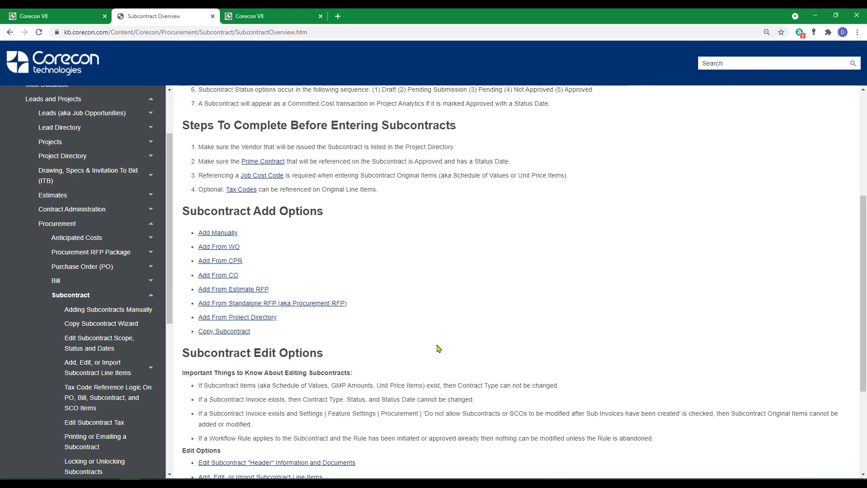